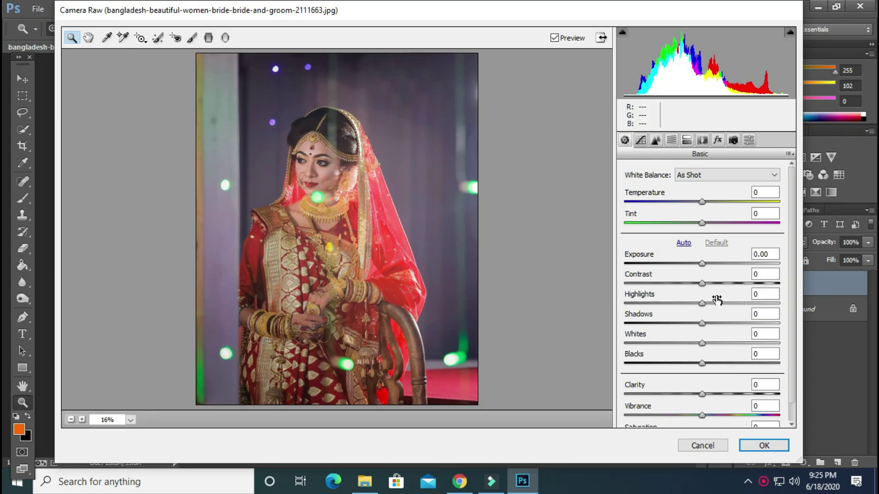
Step: Set the photo's basic Shadows to +28 and Highlights to -23
left_click_drag(702, 323, 746, 324)
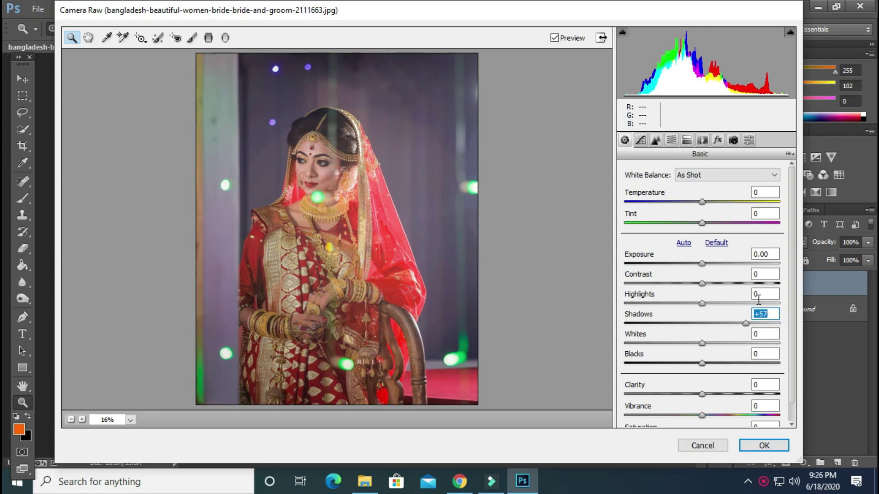
left_click(722, 326)
left_click(723, 330)
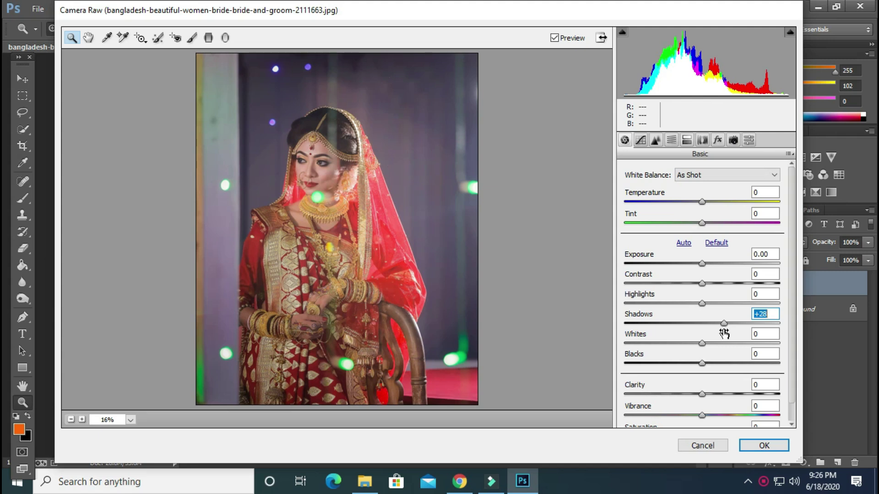
left_click_drag(702, 303, 683, 304)
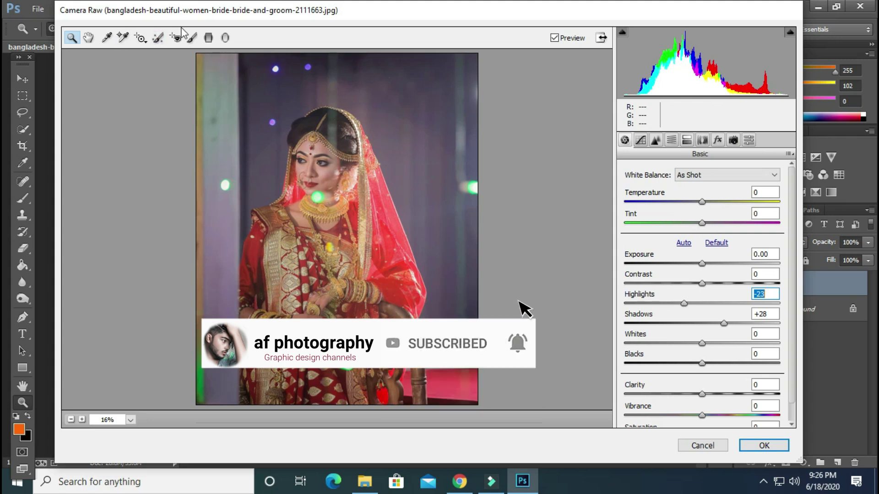
Step: Shrink the Adjustment Brush, paint the bride's face and hands with +0.50 exposure, and set the brush's Shadows to +23
left_click(192, 38)
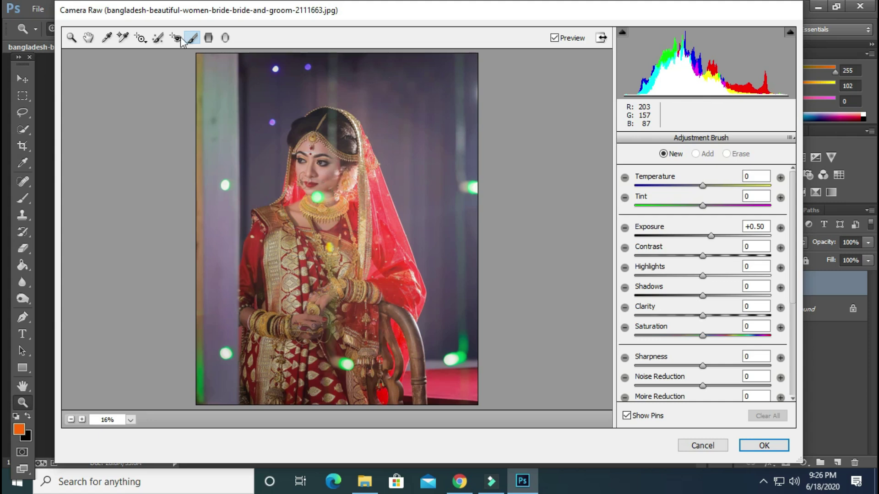
left_click(696, 154)
left_click(663, 154)
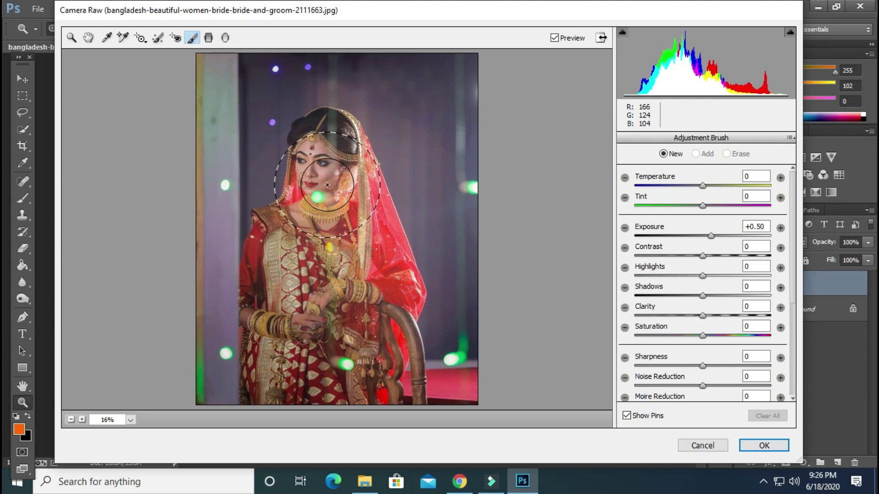
key("bracketleft")
key("bracketleft")
key("bracketleft")
key("bracketleft")
key("bracketleft")
key("bracketleft")
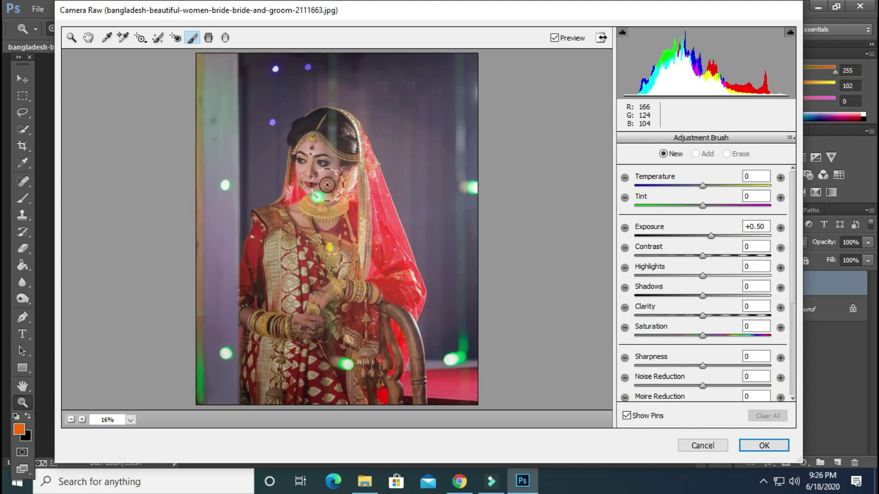
left_click(323, 201)
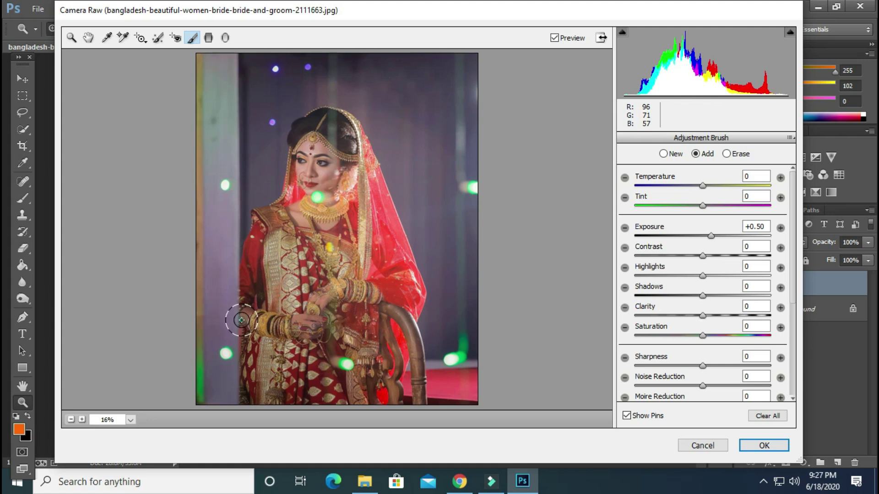
left_click(315, 328)
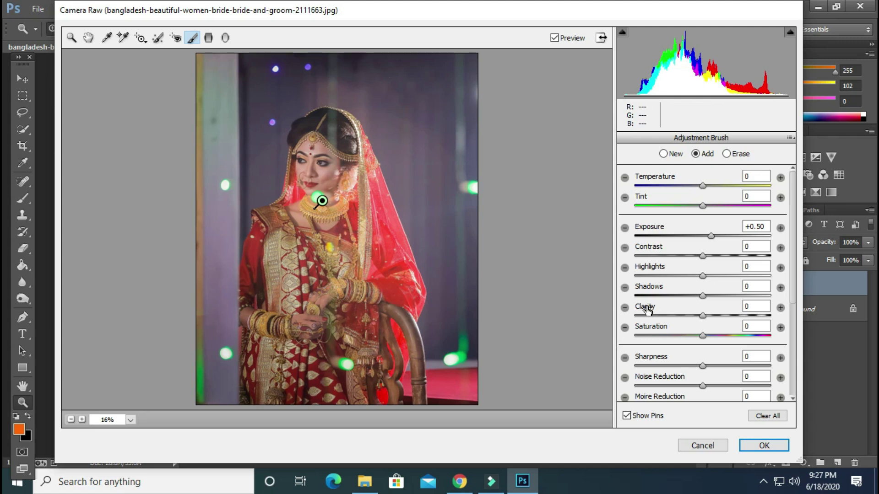
left_click_drag(707, 299, 721, 302)
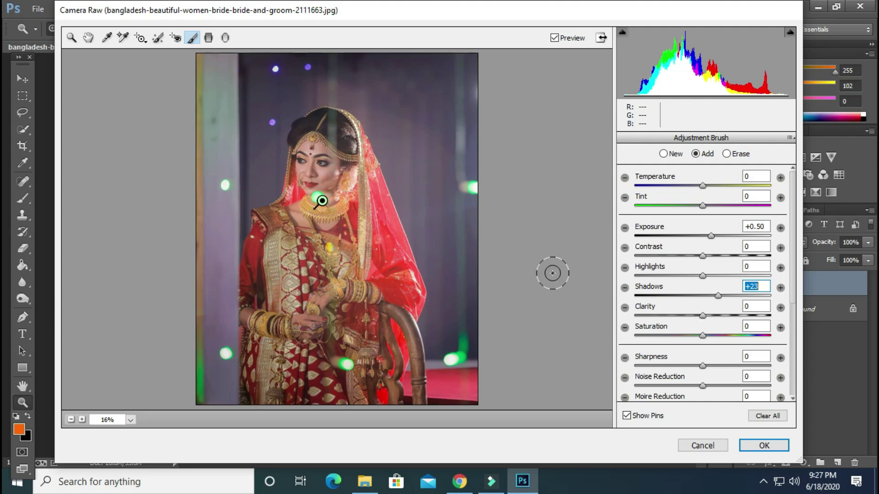
left_click(72, 37)
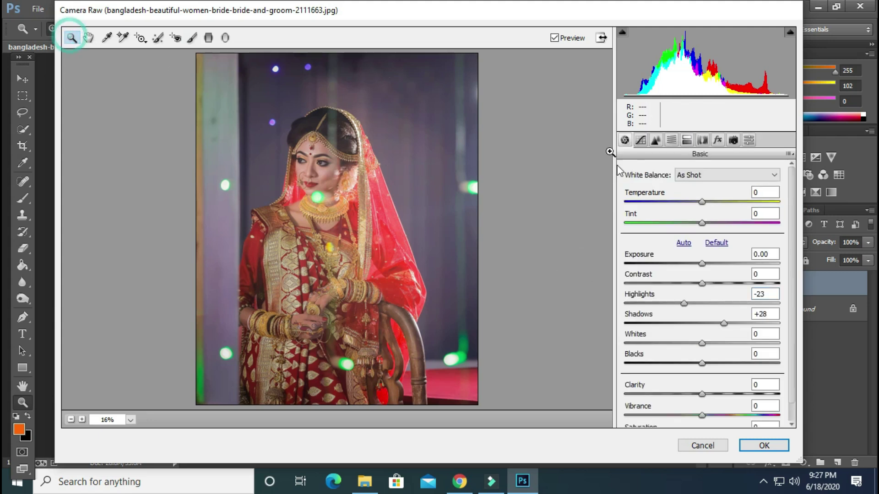
Step: Set the HSL saturation of the Reds to +25
left_click(671, 140)
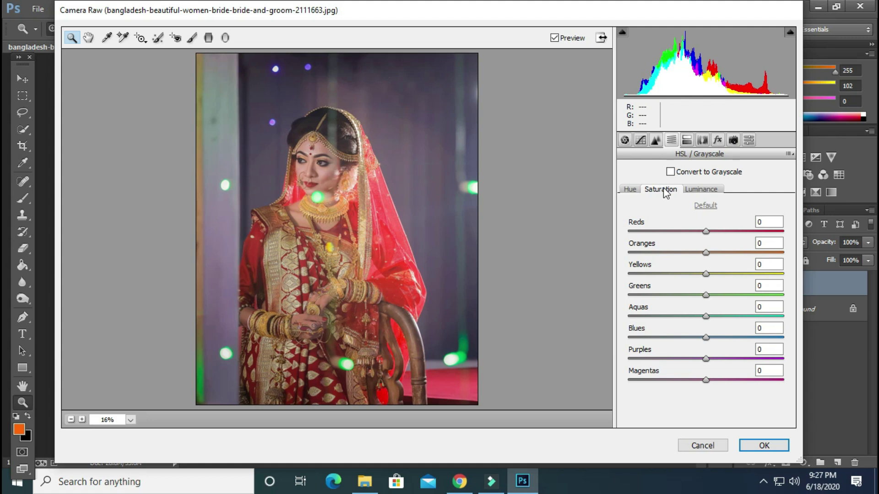
left_click(710, 230)
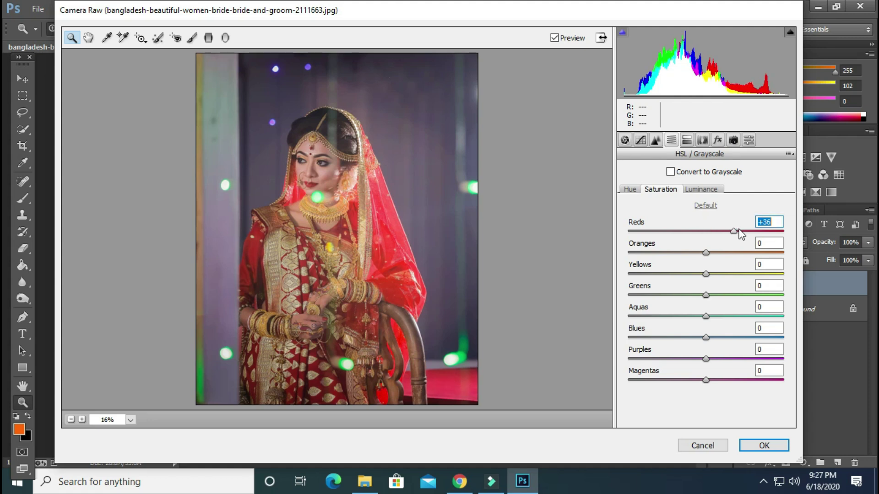
type("-23")
left_click_drag(780, 230, 729, 236)
left_click_drag(730, 235, 731, 238)
Step: Darken the red tones by setting the HSL luminance of the Reds to -10
left_click(695, 192)
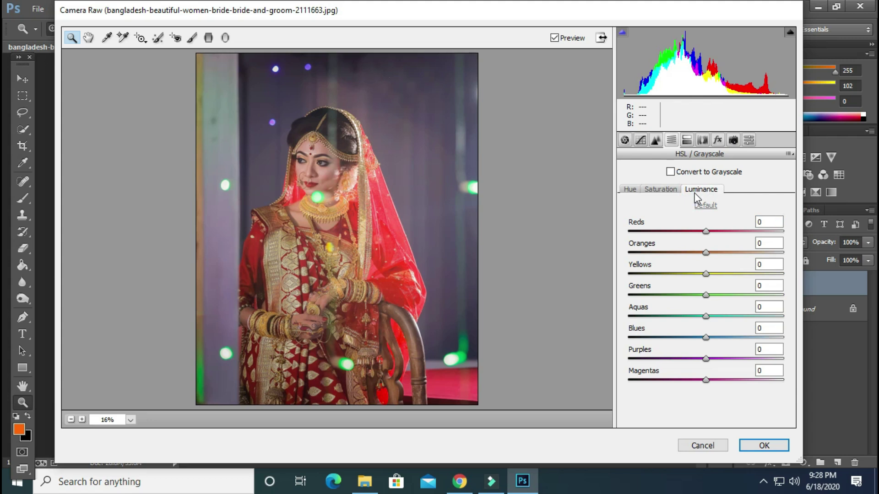
left_click_drag(708, 230, 697, 232)
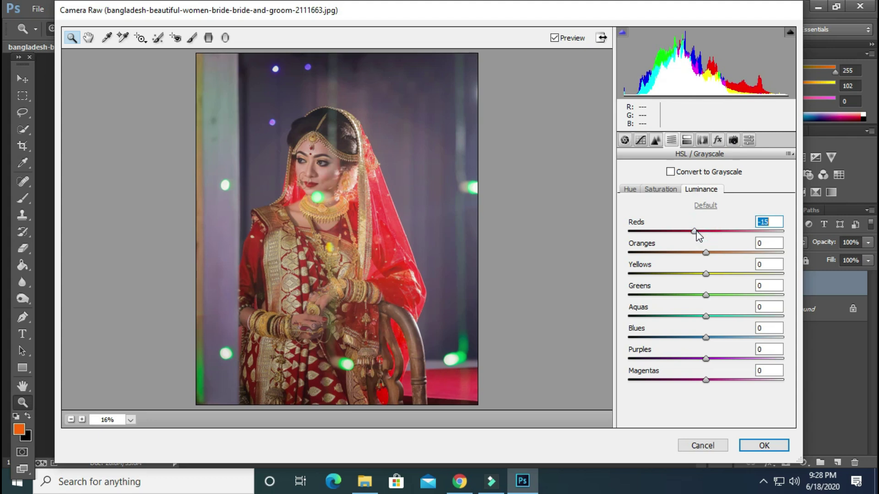
left_click_drag(697, 232, 687, 232)
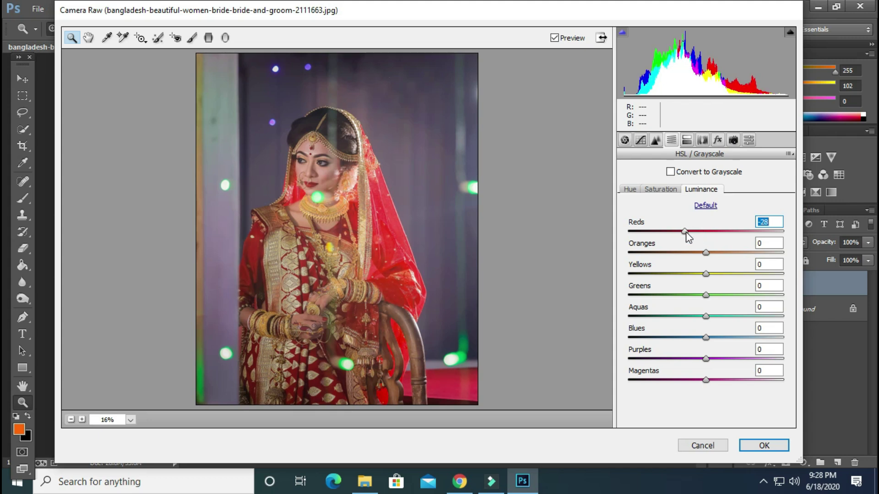
left_click(698, 232)
left_click_drag(698, 230, 699, 232)
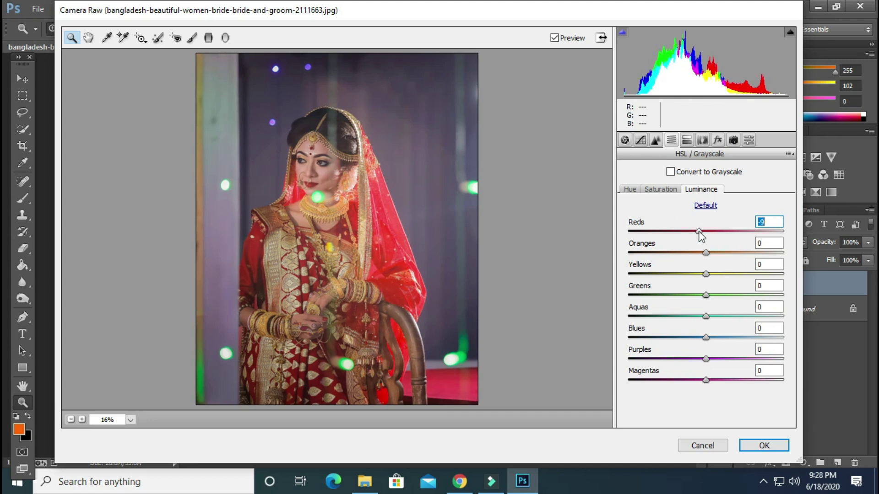
Step: Set the HSL saturation of the Oranges to +4 and the Reds to +28
left_click(669, 190)
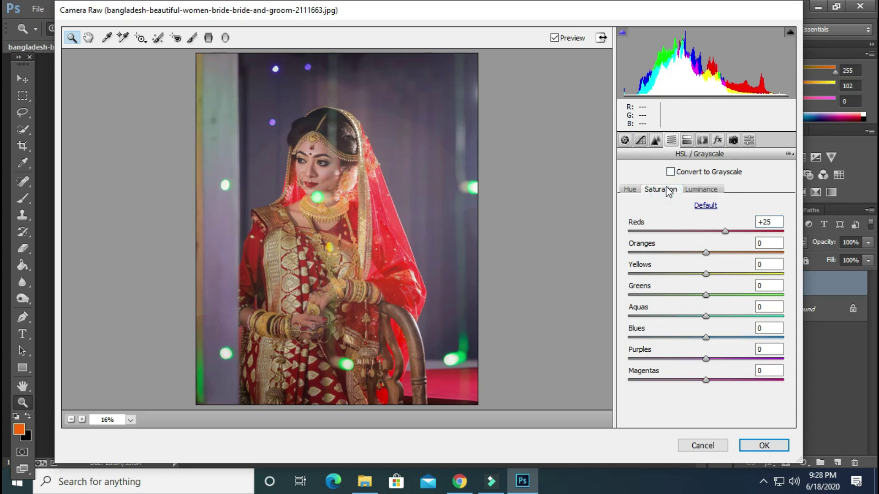
left_click(708, 252)
mouse_move(708, 254)
left_mouse_down()
mouse_move(741, 255)
mouse_move(689, 250)
mouse_move(710, 257)
left_mouse_up()
left_click_drag(725, 232, 727, 231)
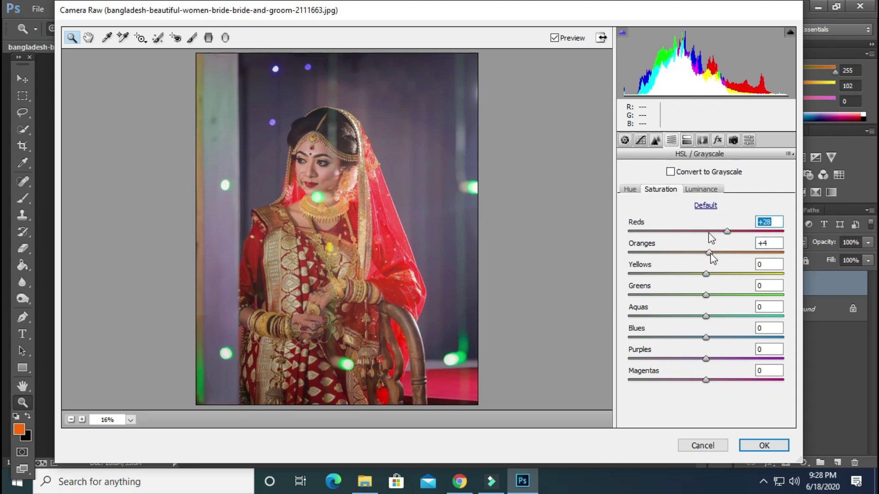
Step: Try a slight adjustment of the Oranges' HSL luminance
left_click(701, 189)
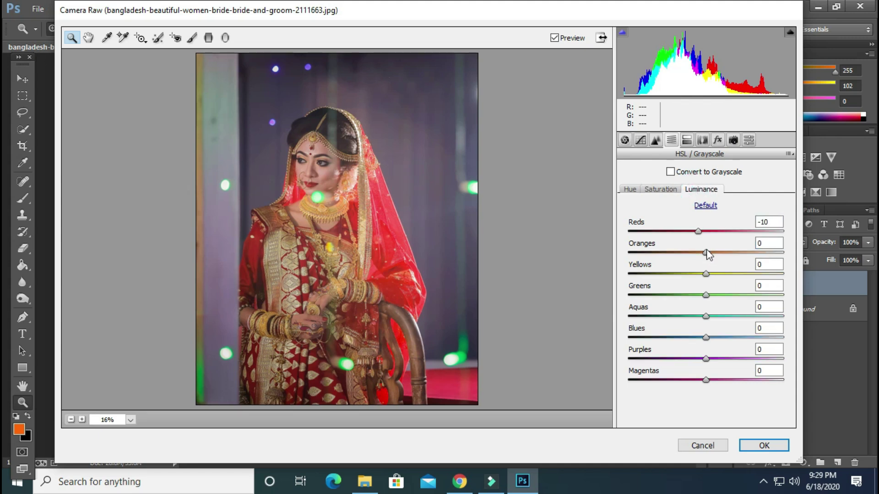
left_click_drag(708, 252, 709, 254)
Step: Set the HSL saturation of the Oranges to +2 and the Blues to +3
left_click(660, 190)
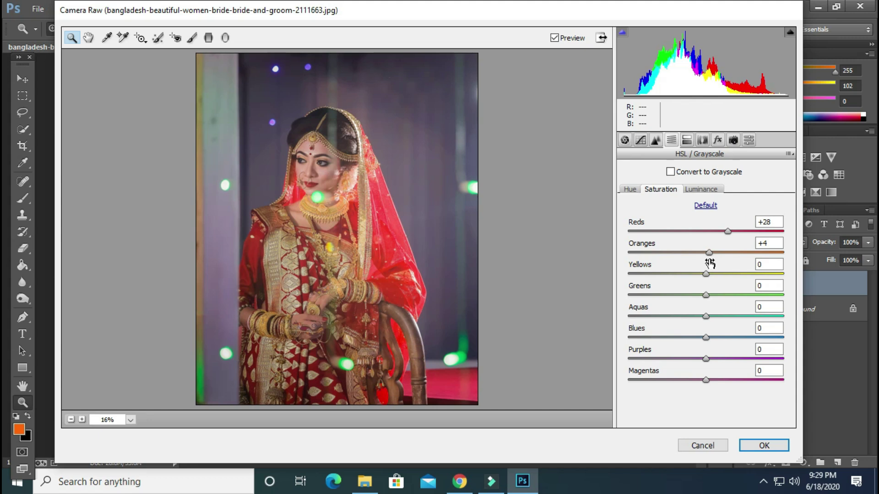
left_click(712, 254)
left_click_drag(709, 257, 707, 257)
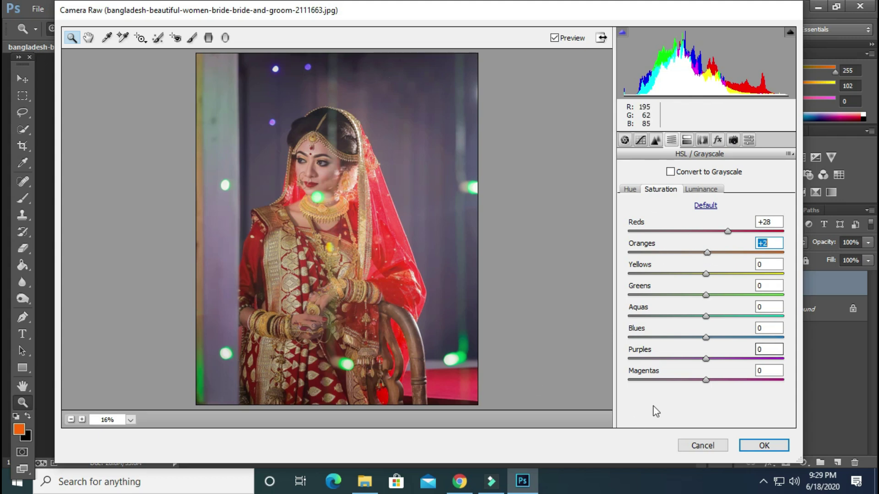
mouse_move(707, 338)
left_mouse_down()
mouse_move(639, 343)
mouse_move(713, 350)
left_mouse_up()
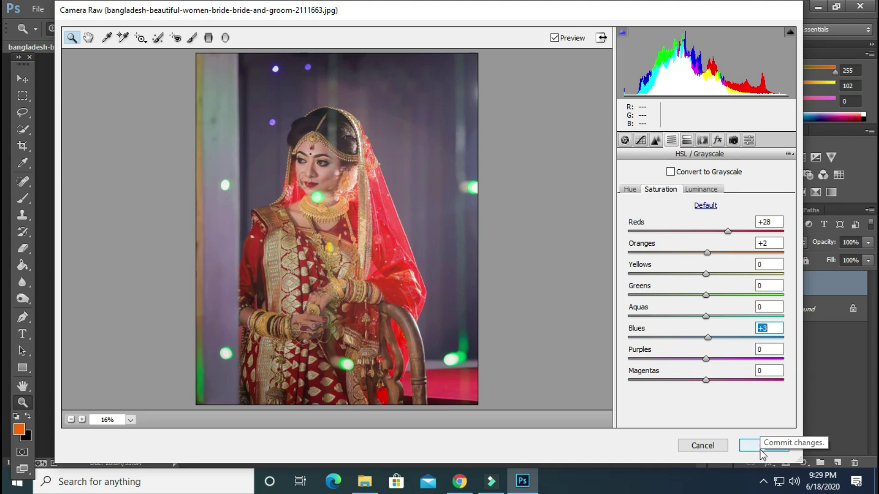
Step: Try strong shifts of the Blue Primary in Camera Calibration, settling on hue -4 and saturation +22
left_click(718, 140)
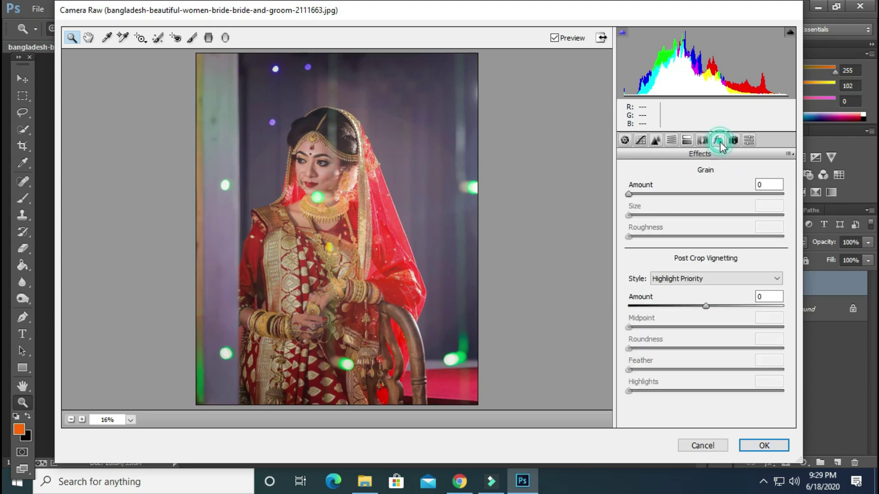
left_click(733, 140)
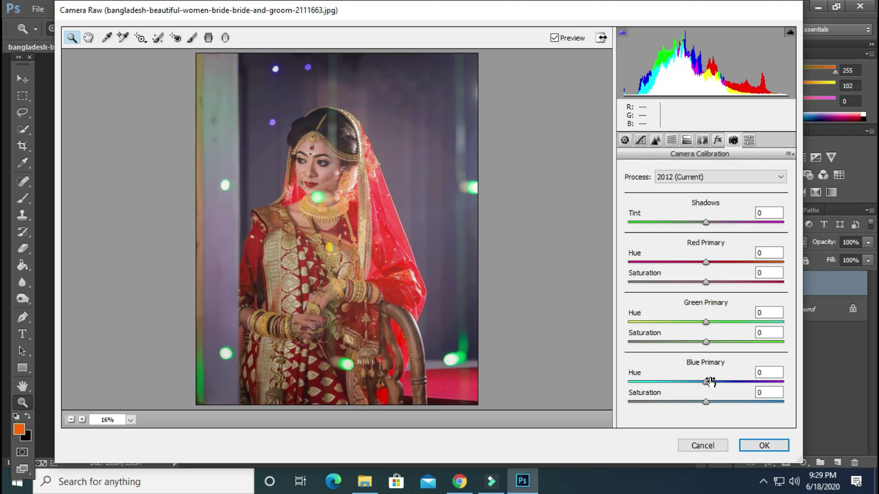
left_click_drag(709, 402, 764, 402)
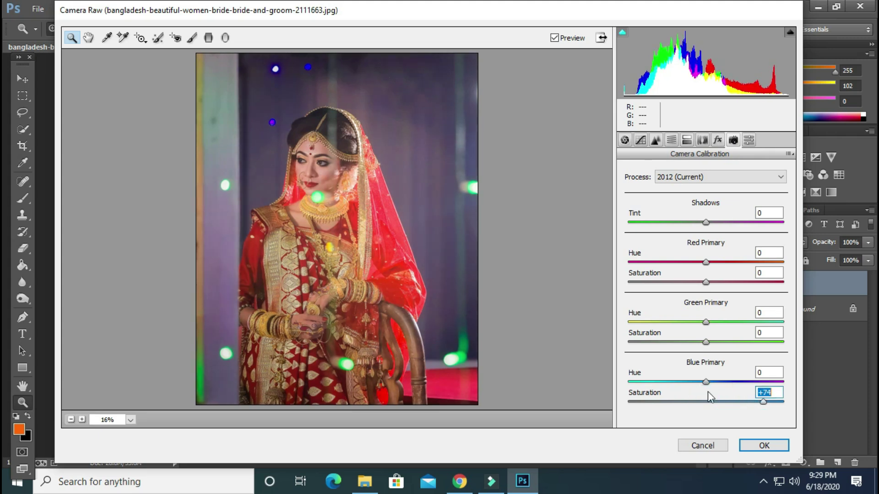
left_click(666, 401)
left_click_drag(666, 401, 778, 382)
key("shift+Down")
key("shift+Down")
key("shift+Down")
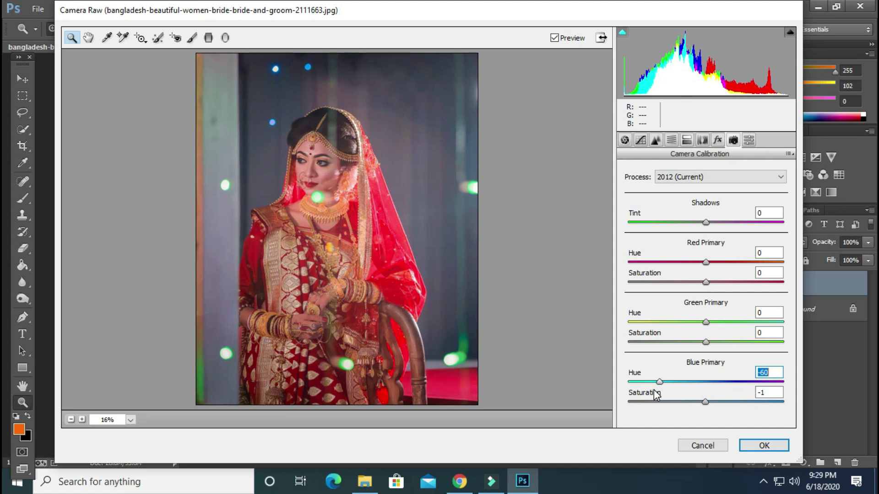
key("shift+Down")
key("shift+Down")
key("shift+Down")
key("shift+Down")
left_click_drag(715, 389, 747, 407)
key("shift+Down")
key("shift+Down")
key("Down")
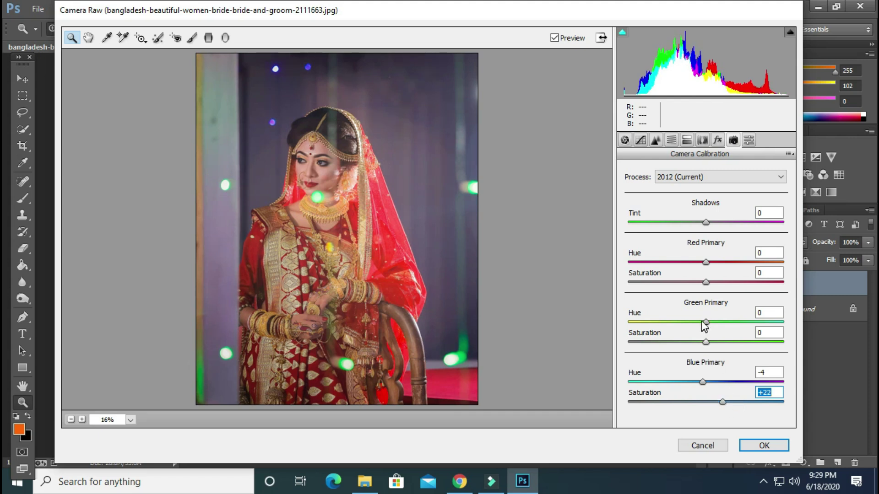
Step: In Camera Calibration, set the Green Primary to hue +8 and saturation +15, and the Red Primary hue to -3
left_click_drag(718, 319, 717, 343)
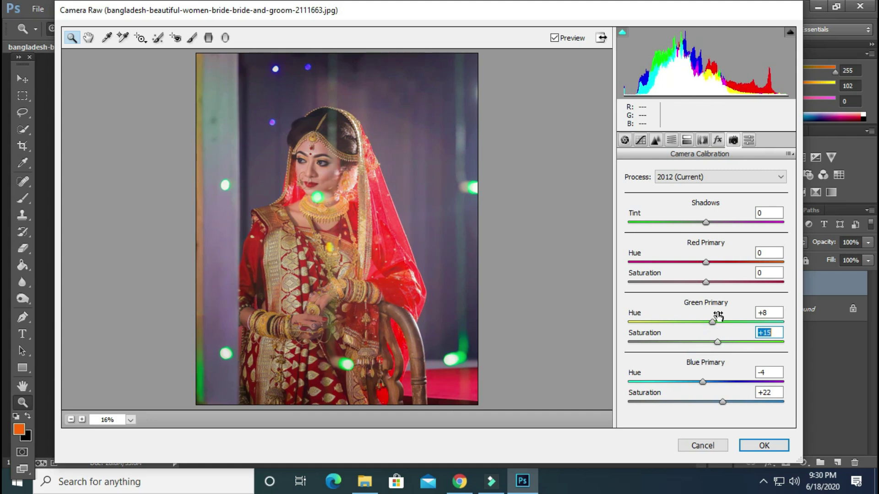
left_click_drag(706, 262, 701, 280)
Step: Set the Green Primary saturation to +58 and the Blue Primary saturation to +24
left_click_drag(717, 342, 792, 344)
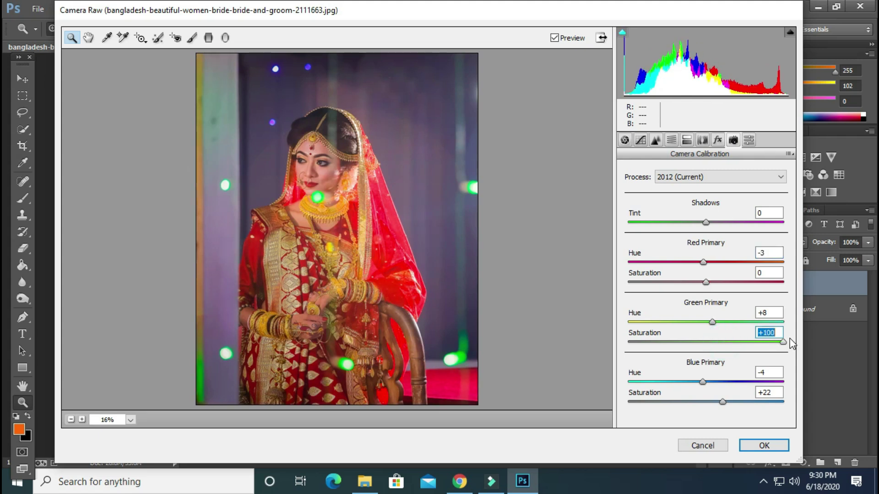
left_click_drag(724, 355, 755, 355)
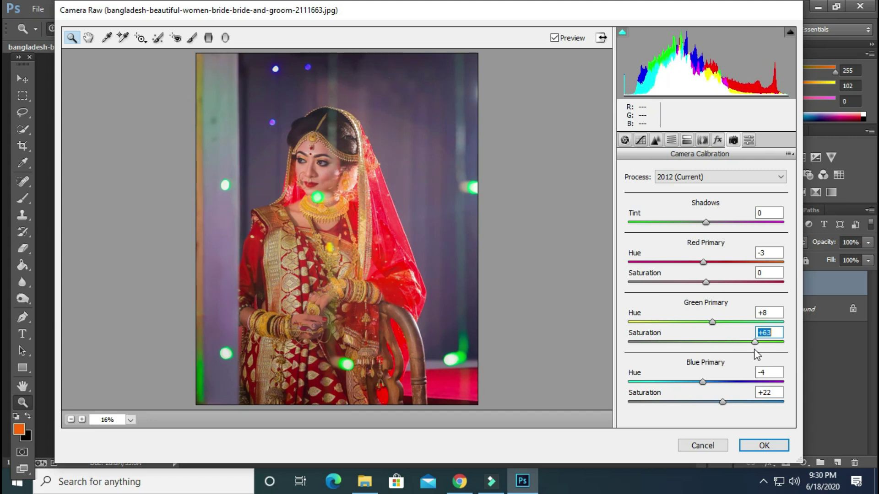
mouse_move(722, 402)
left_mouse_down()
mouse_move(766, 405)
mouse_move(775, 394)
mouse_move(723, 402)
mouse_move(732, 405)
left_mouse_up()
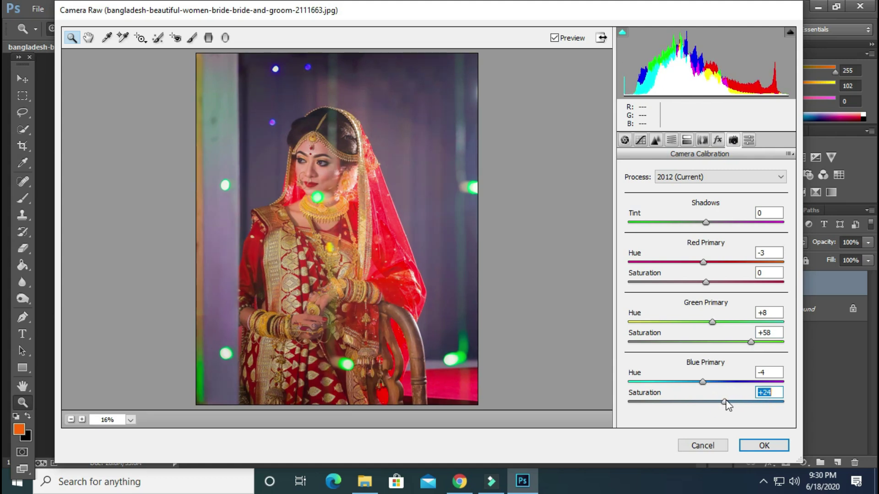
Step: Return to the HSL adjustments and fine-tune the luminance of the Oranges to +1
left_click(658, 140)
left_click(671, 140)
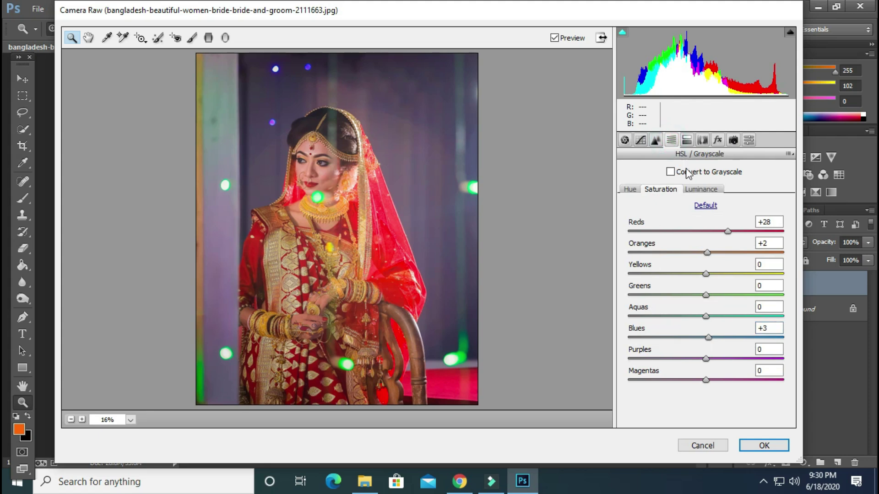
left_click(701, 189)
left_click(709, 253)
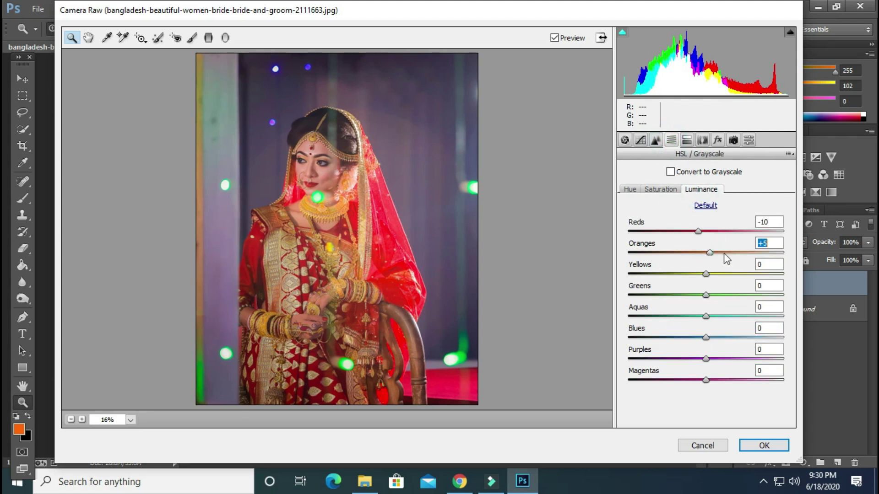
key("Down")
key("Down")
key("Down")
key("Down")
key("Down")
key("Down")
key("Down")
key("Down")
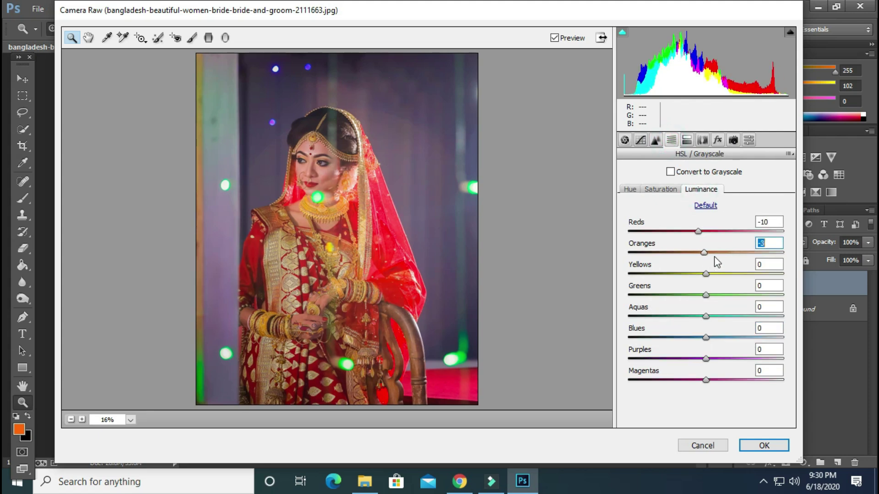
key("shift+Up")
key("Down")
key("Down")
key("Down")
key("Down")
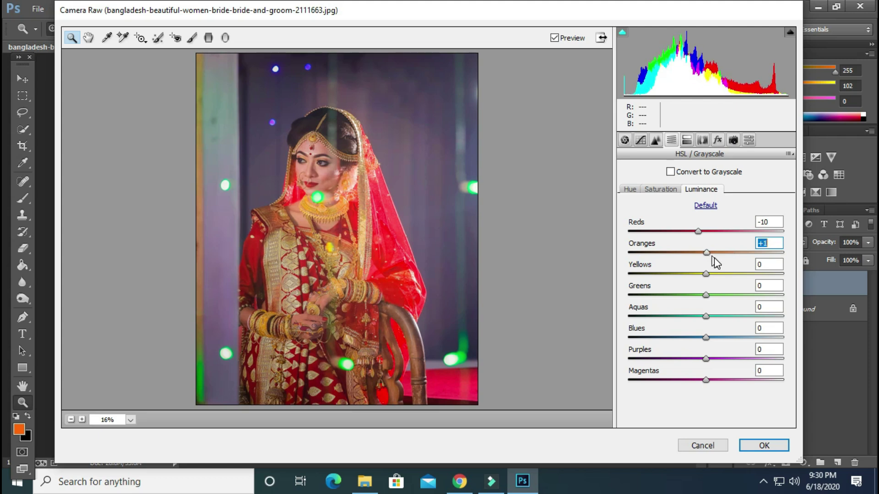
Step: In the HSL hue adjustments, shift the Aquas to -95, the Greens to -66 and the Yellows to -28
left_click(629, 190)
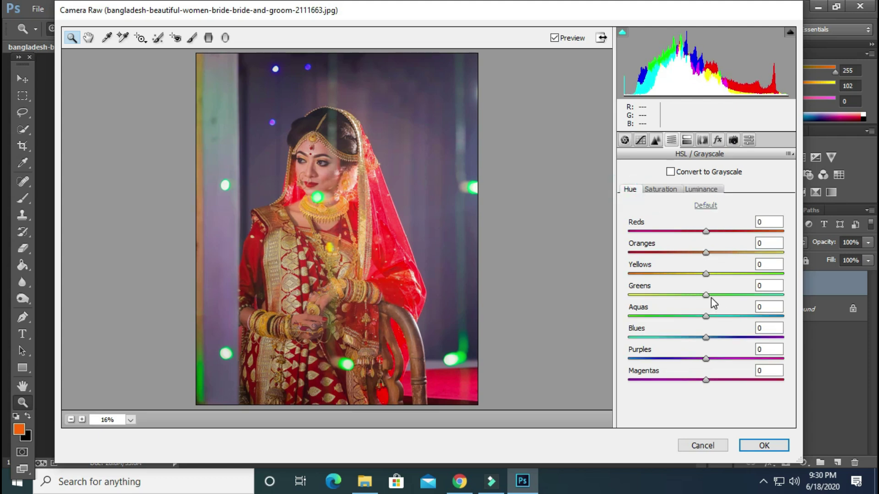
left_click_drag(713, 295, 756, 326)
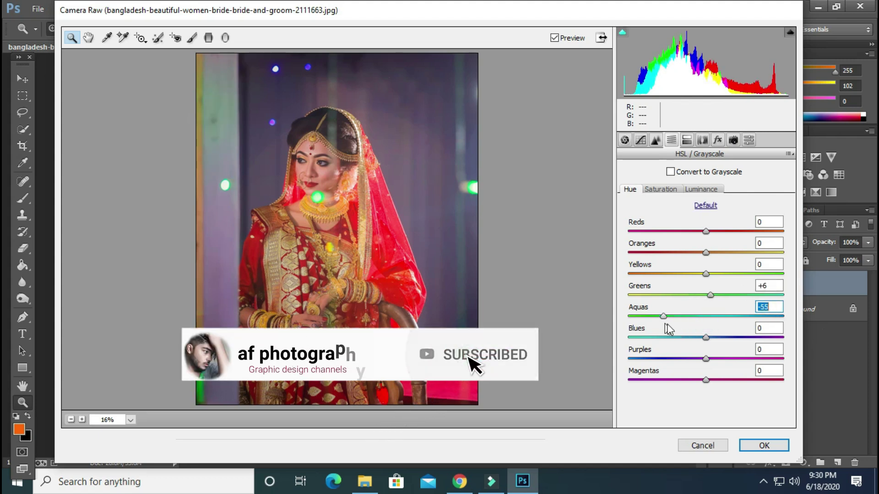
left_click_drag(713, 294, 655, 300)
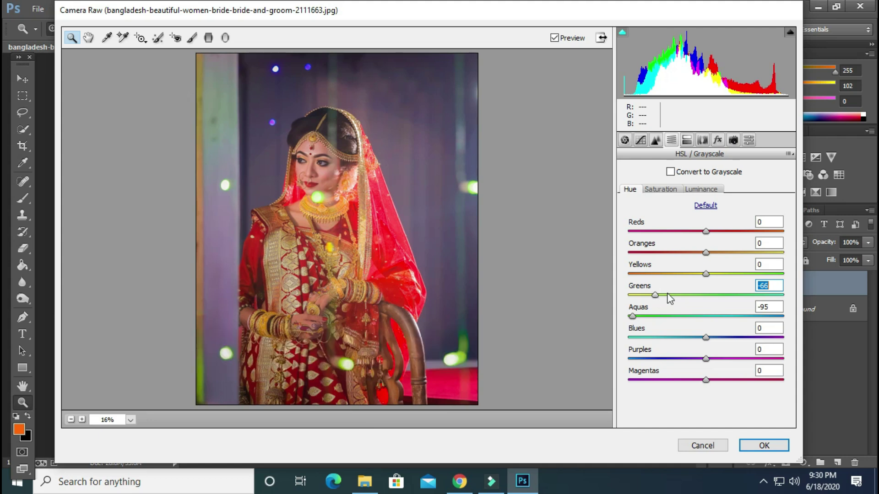
left_click_drag(707, 274, 688, 281)
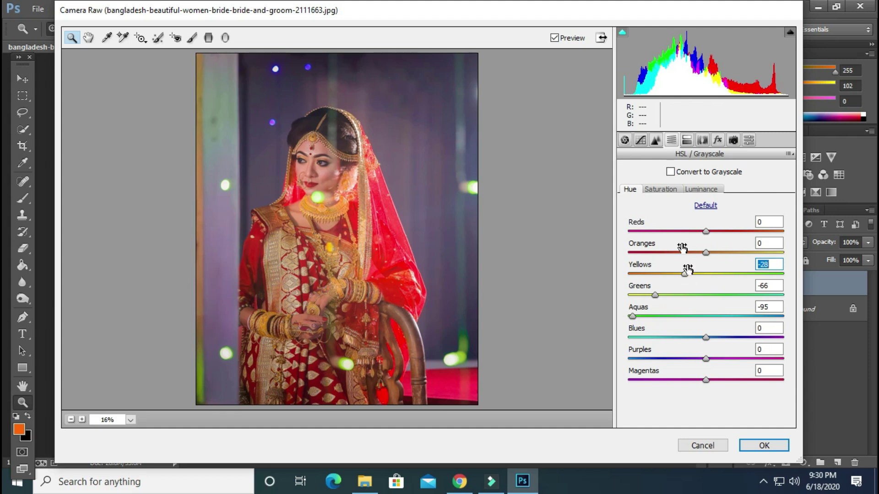
left_click(660, 188)
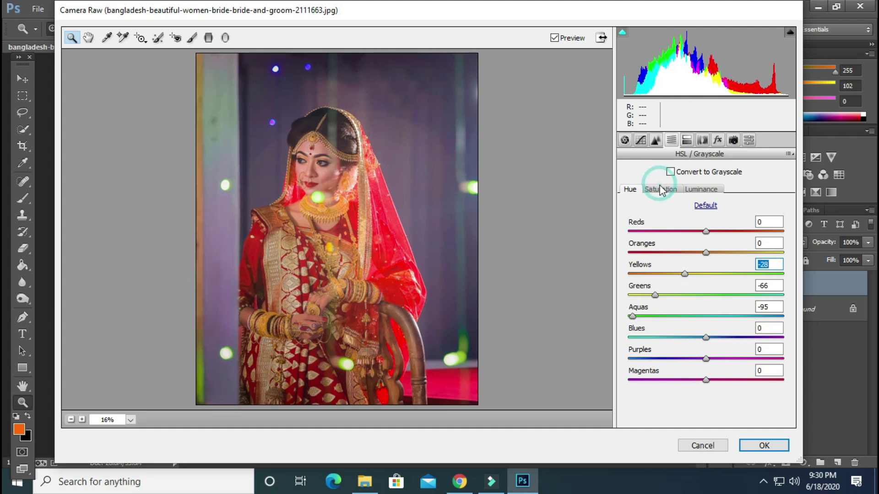
Step: In the Detail settings, set the sharpening amount to 42 and the luminance noise reduction to 12
left_click(656, 140)
left_click_drag(648, 192, 671, 193)
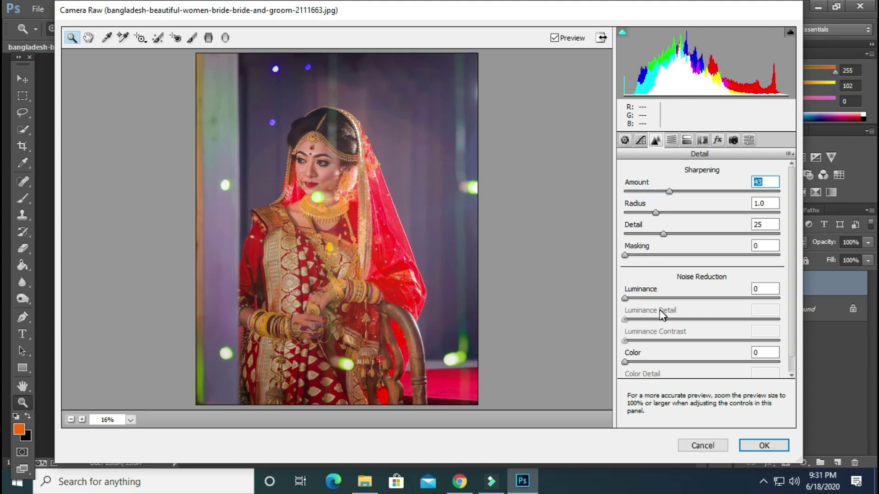
left_click_drag(669, 191, 722, 191)
left_click(660, 191)
left_click(659, 191)
left_click(669, 193)
left_click(643, 298)
left_click(644, 299)
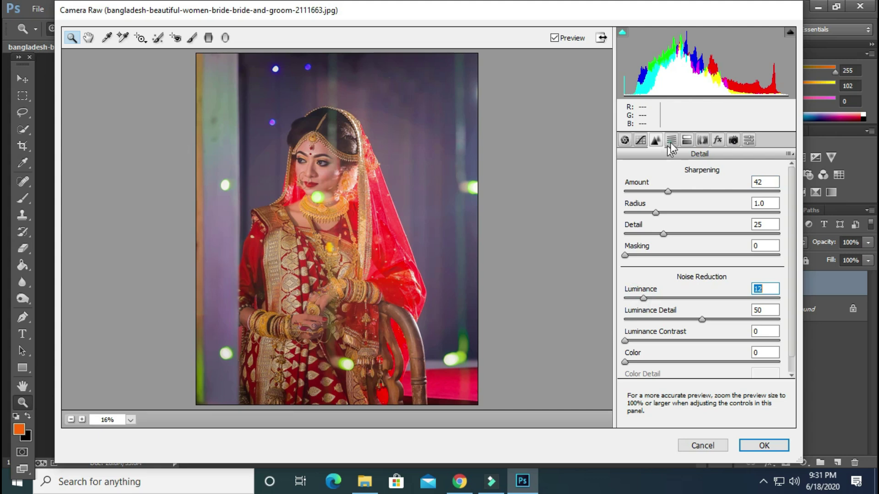
Step: Try several highlight tints in Split Toning, including hue 177 with saturation 23, and return the highlight saturation to 0
left_click(687, 140)
left_click_drag(674, 189, 698, 193)
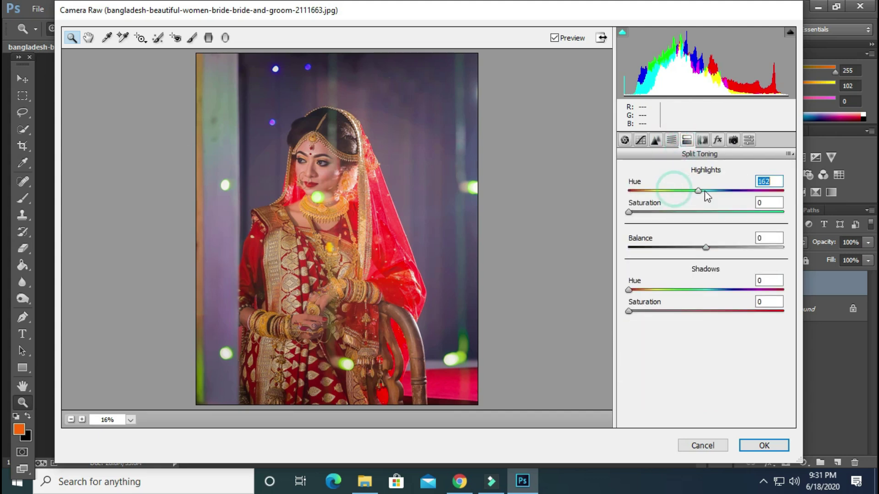
left_click(664, 211)
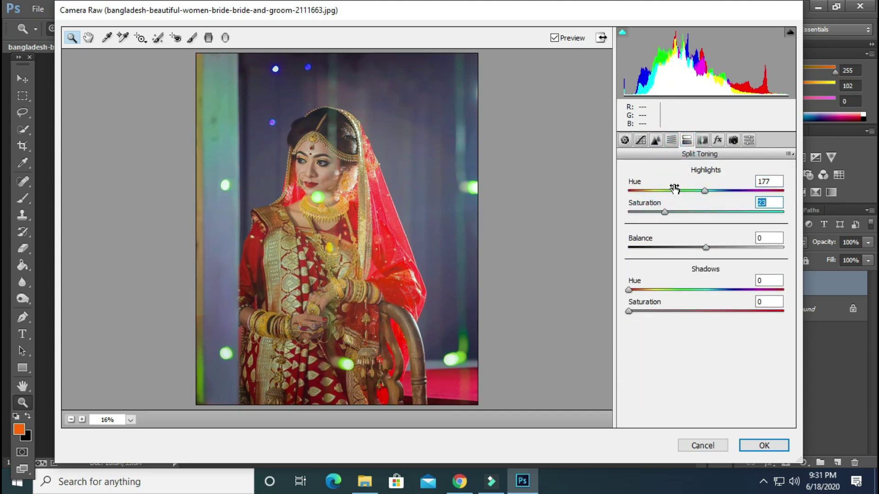
left_click(634, 191)
left_click_drag(688, 196, 610, 210)
left_click_drag(678, 190, 716, 196)
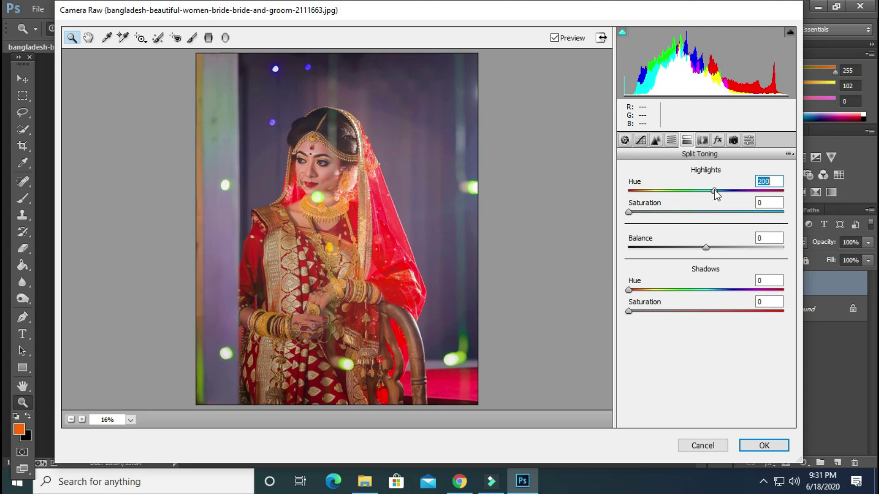
left_click(711, 191)
left_click(681, 212)
left_click_drag(680, 212, 622, 210)
left_click_drag(702, 192, 692, 191)
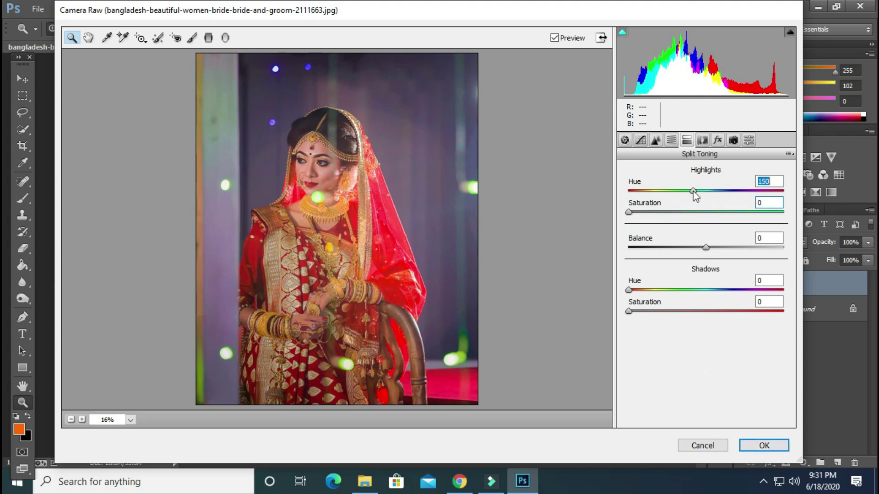
Step: Apply the Camera Raw adjustments and toggle Layer 1's visibility to compare the graded portrait with the original
left_click(625, 140)
left_click(752, 447)
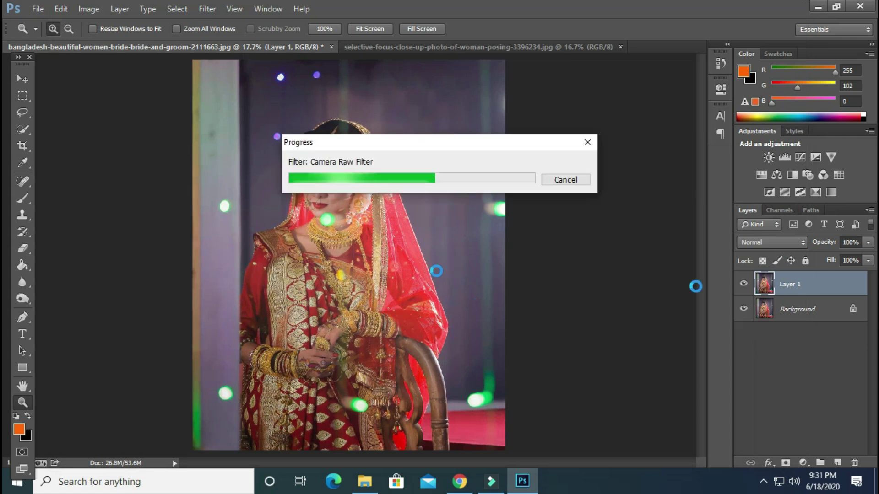
left_click(743, 285)
left_click(743, 287)
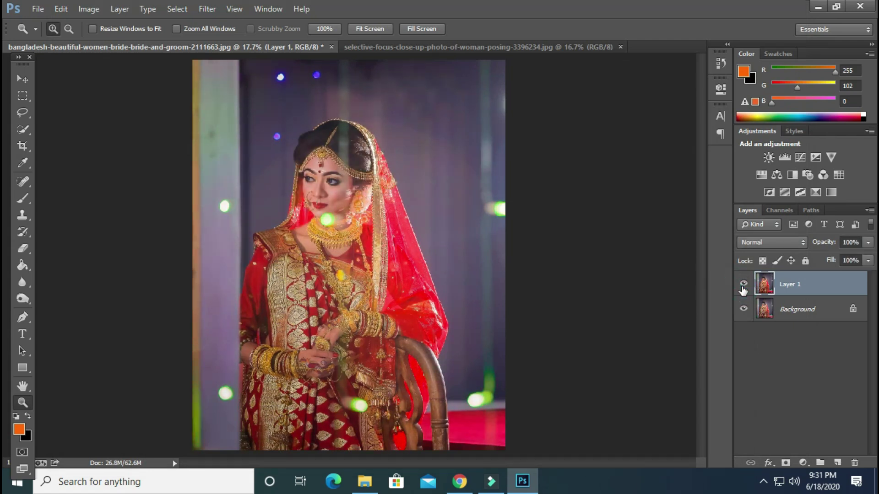
Step: Duplicate Layer 1 and place the bokeh image 52f9436e4707f0989a50896e3a8c6aa1 from the Desktop folder b above it
key("ctrl+j")
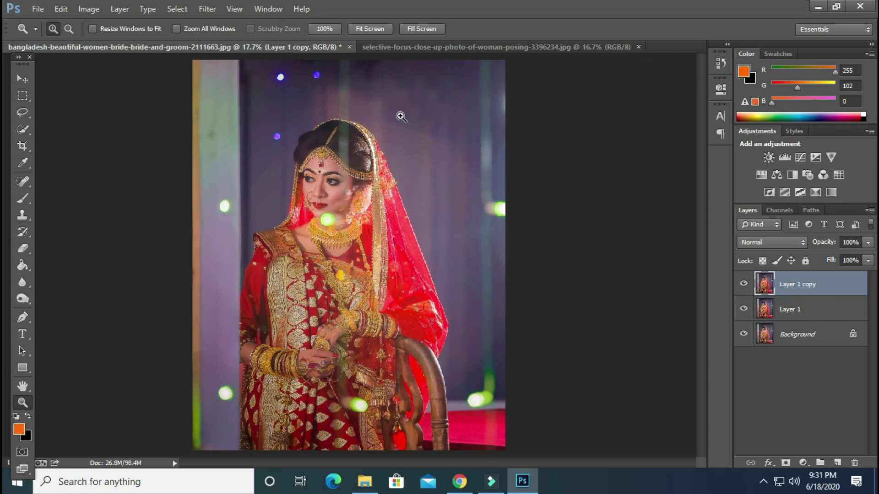
left_click(37, 10)
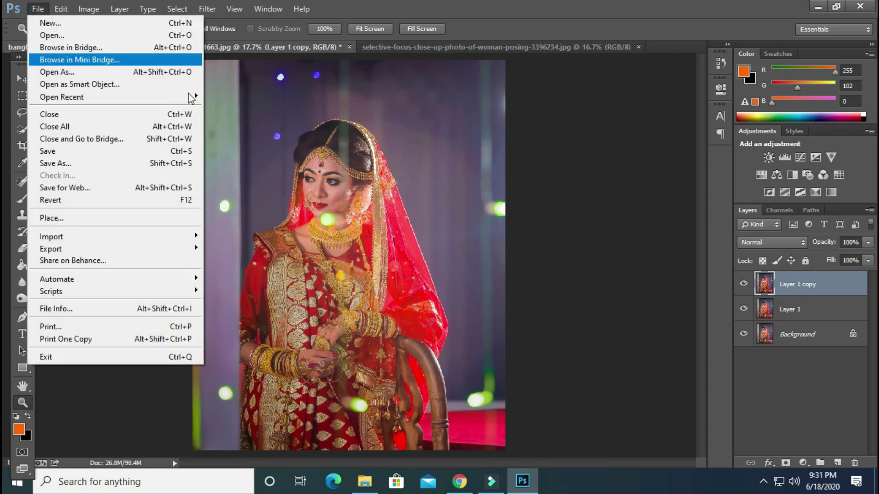
left_click(106, 220)
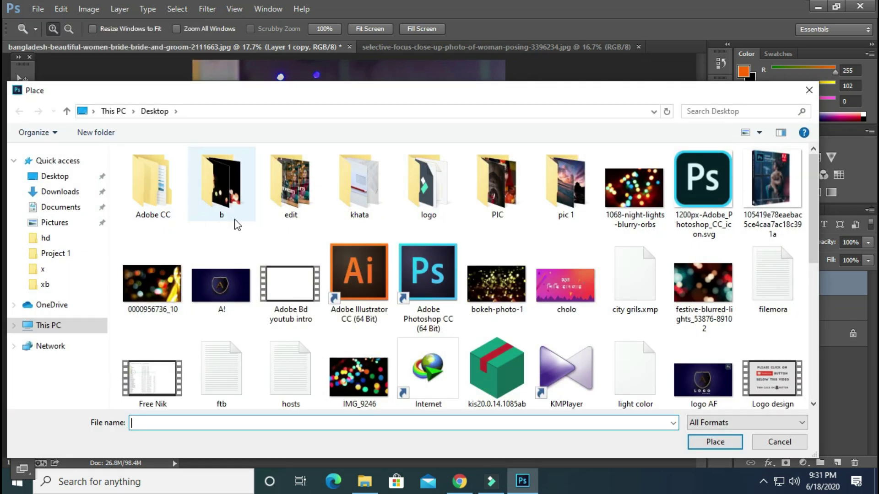
double_click(232, 199)
left_click(153, 194)
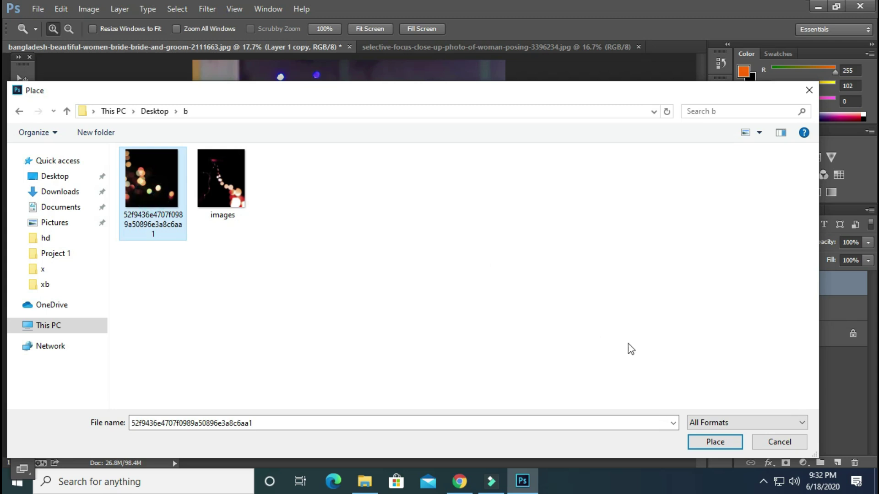
left_click(714, 442)
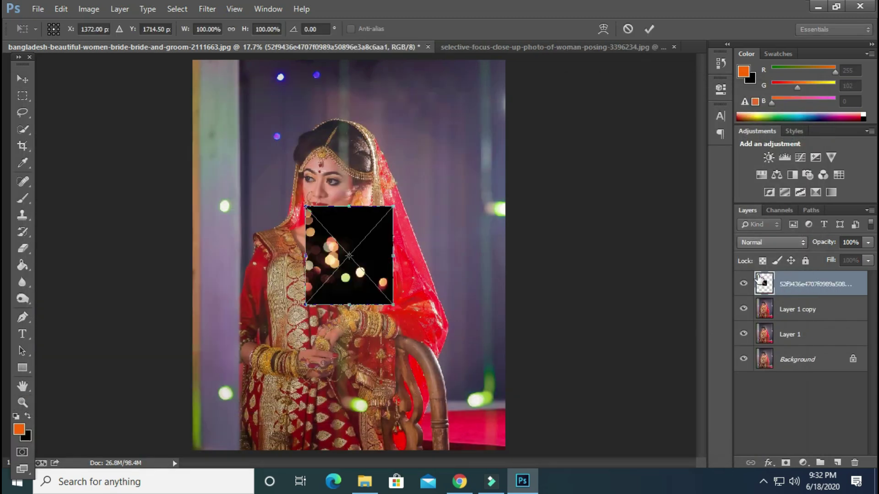
left_click(650, 28)
Step: Set the placed bokeh layer's blend mode to Screen and scale it to about 354% to span the photo's width
left_click(769, 242)
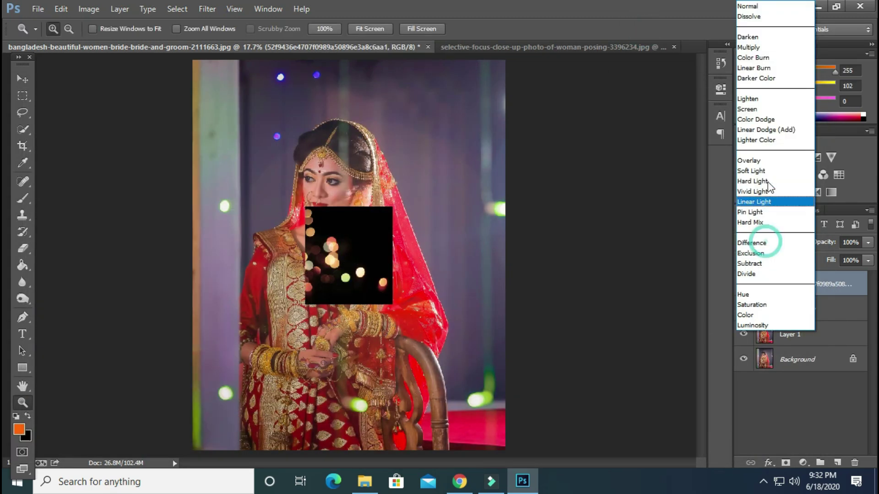
left_click(761, 110)
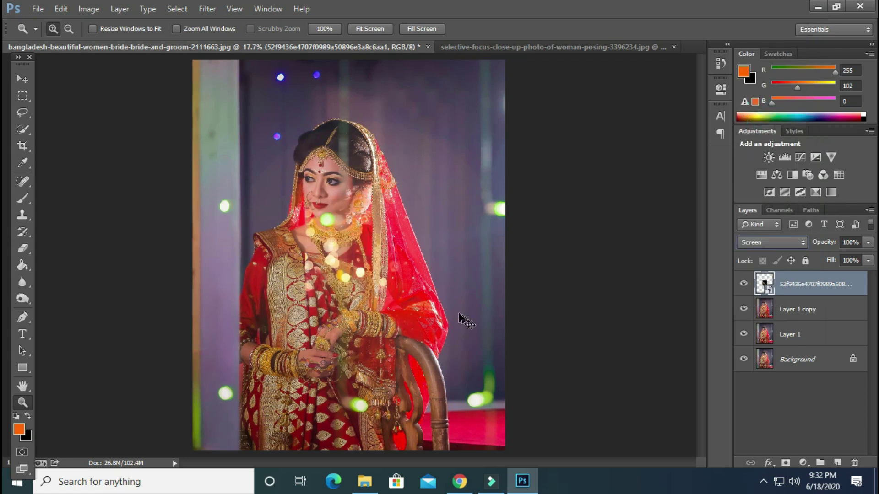
key("ctrl+t")
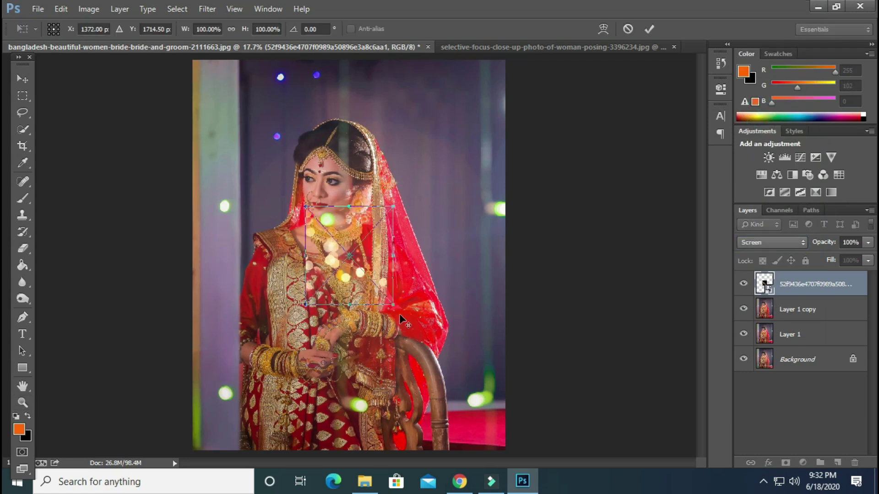
left_click_drag(400, 311, 481, 458)
Step: Nudge the enlarged bokeh layer down until its lower edge meets the photo's bottom edge, and commit the transform
key("Down")
key("Down")
key("Down")
key("Down")
key("Down")
key("Down")
key("Down")
key("Down")
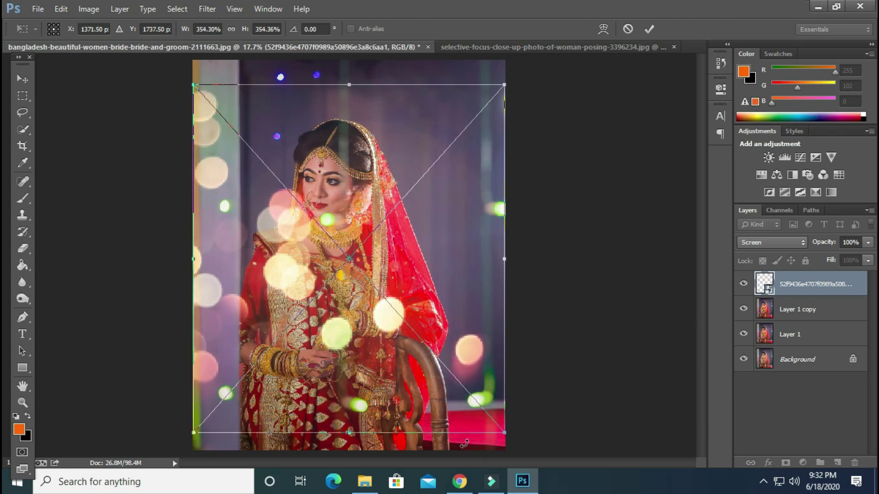
key("Down")
key("Down")
key("Down")
key("Down")
key("Down")
key("Down")
key("Down")
key("Down")
key("Down")
key("Down")
key("Down")
key("Down")
key("Down")
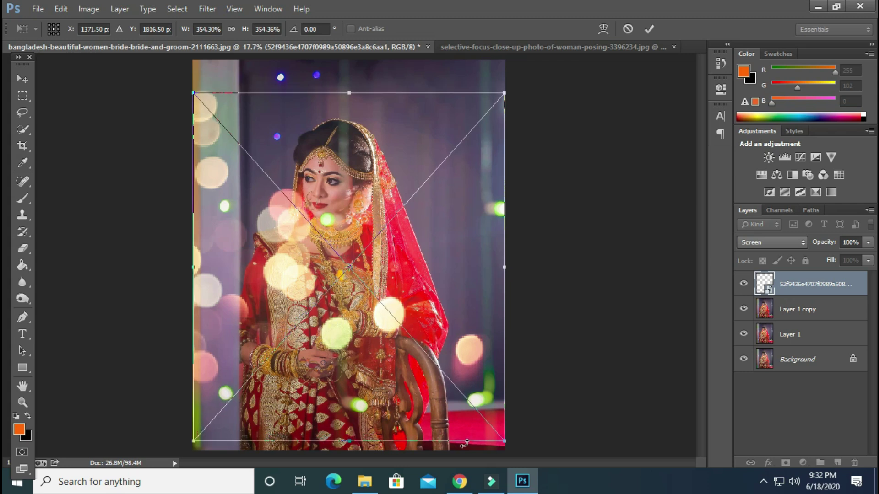
key("Down")
key("Down")
key("Down")
key("Down")
key("Down")
key("Down")
key("Down")
key("Down")
key("Down")
key("Down")
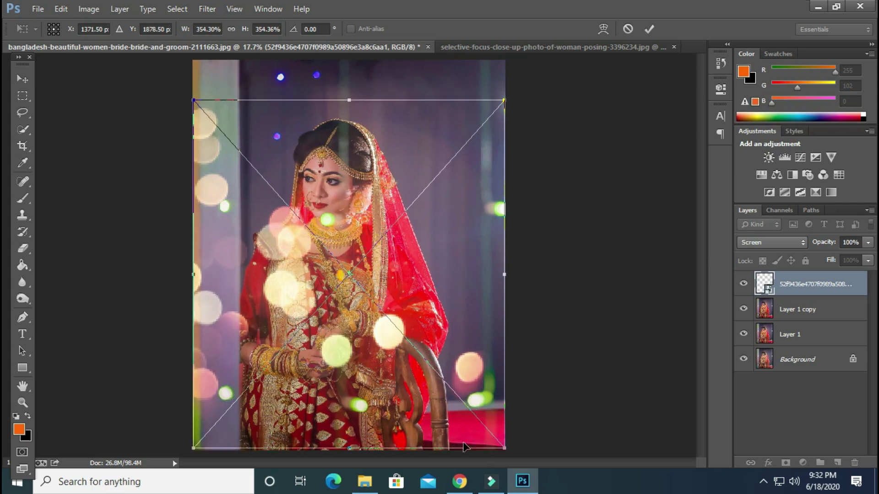
key("Down")
key("Down")
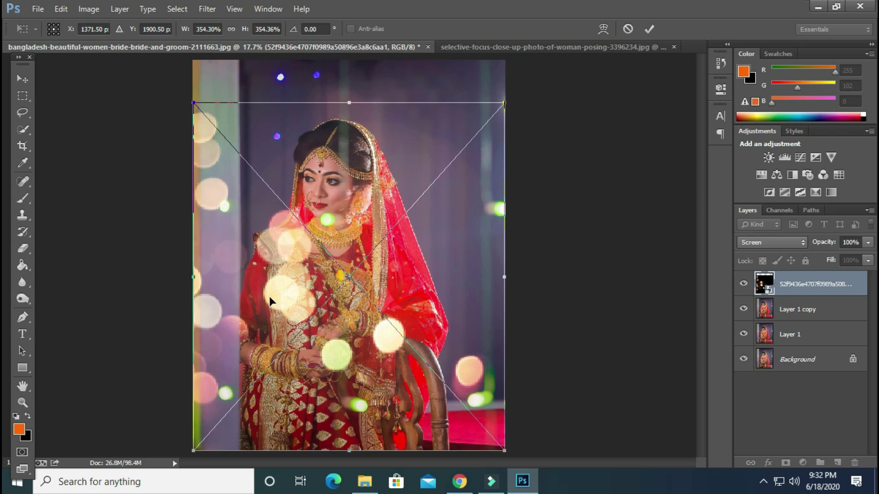
left_click(649, 29)
Step: Place the second bokeh picture, images, from the folder b as a new layer
key("z")
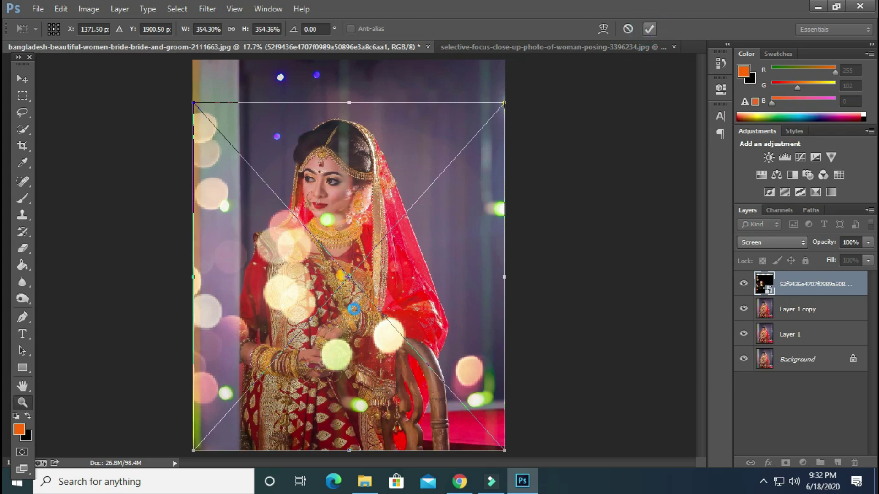
scroll(349, 317, "down", 2)
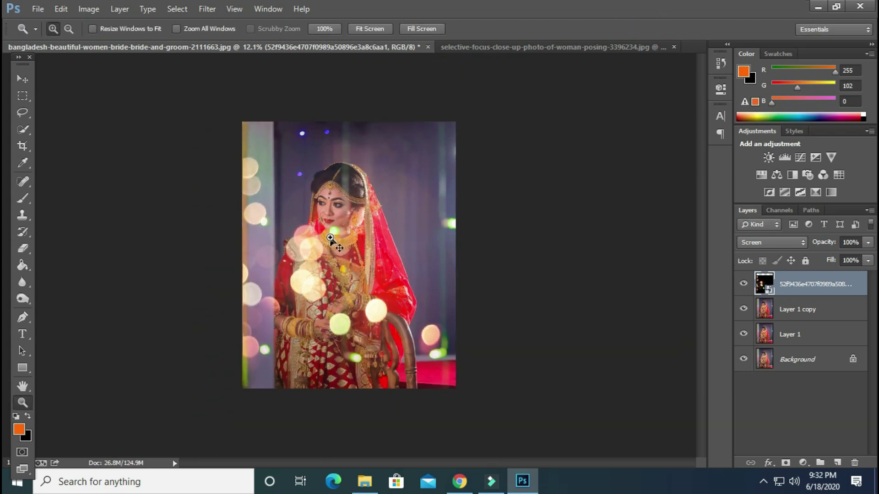
left_click(38, 9)
left_click(76, 217)
left_click(231, 198)
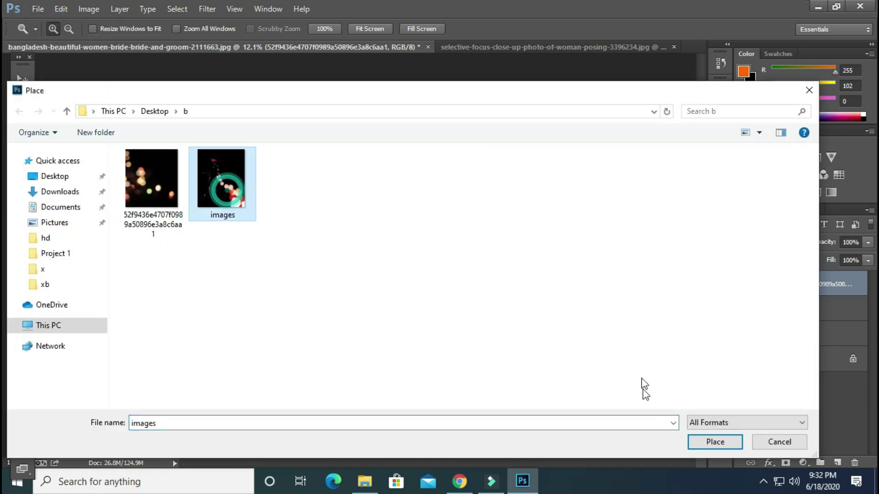
left_click(714, 443)
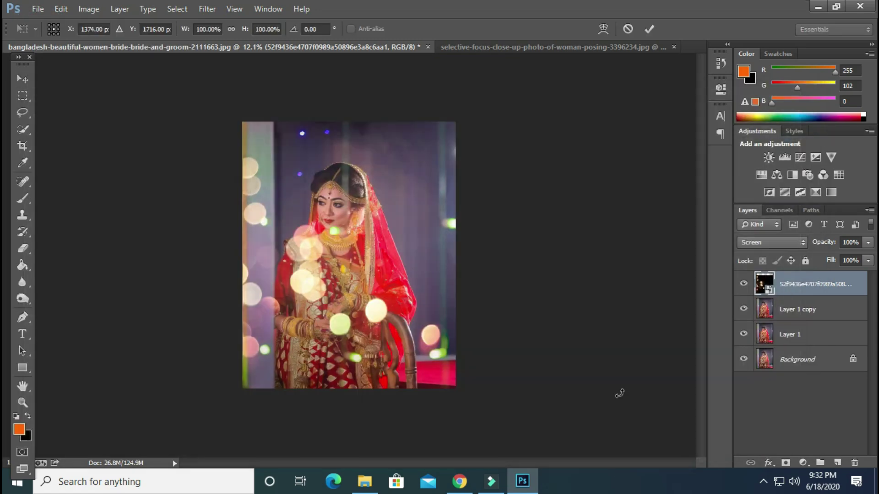
Step: Set the images layer to the Screen blend mode and scale it to about 1376% so it covers the whole photo
left_click(767, 243)
left_click(751, 107)
left_click_drag(358, 270, 452, 398)
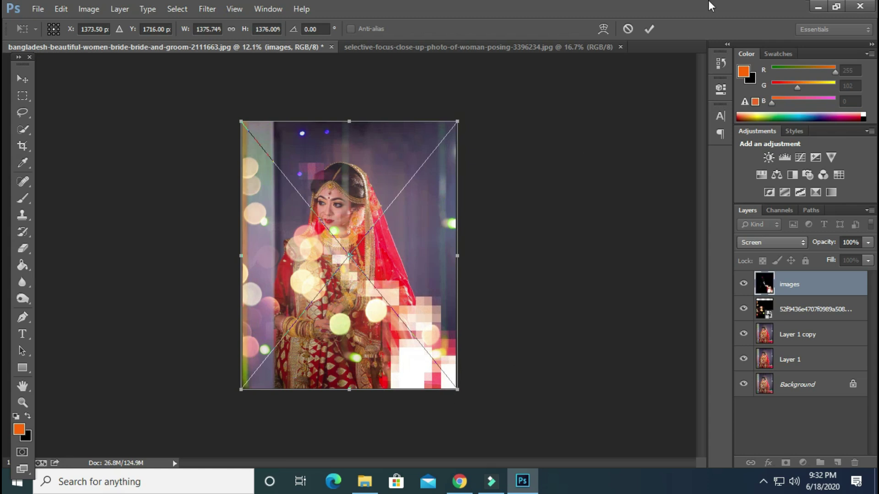
left_click(650, 30)
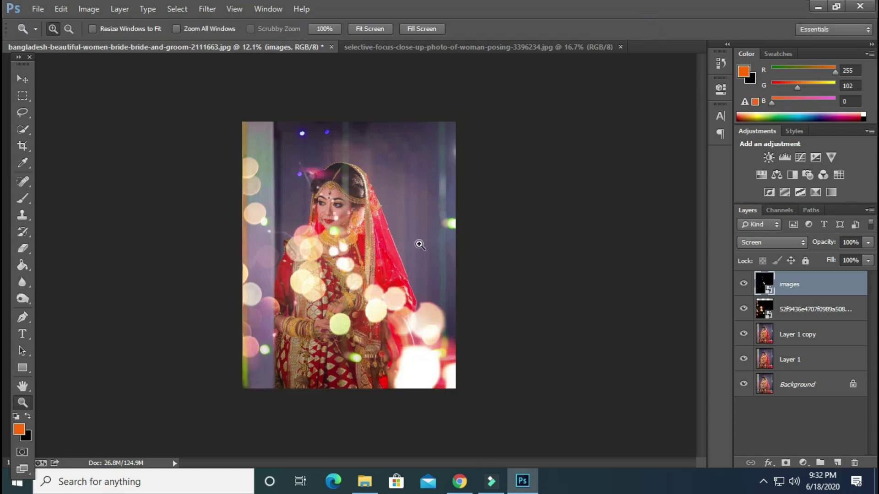
Step: Rasterize the images layer and erase its bokeh over the bride's head and face with a 1500-pixel eraser
left_click(346, 197)
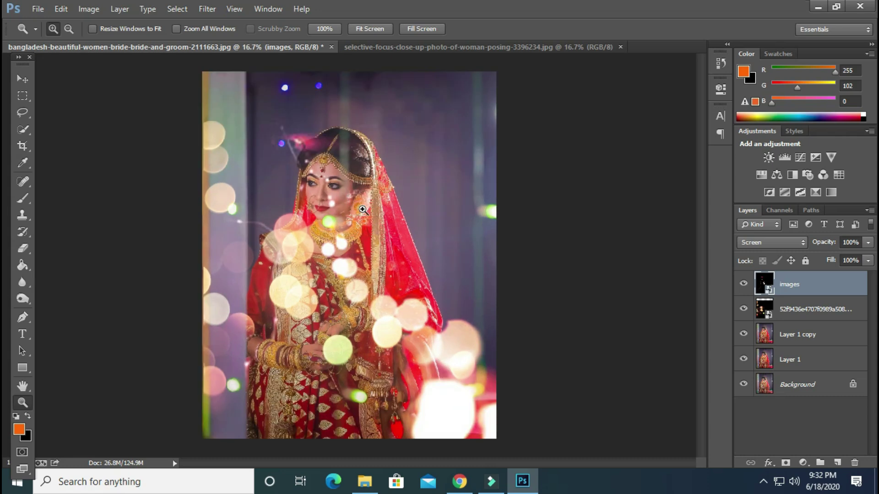
left_click(346, 197)
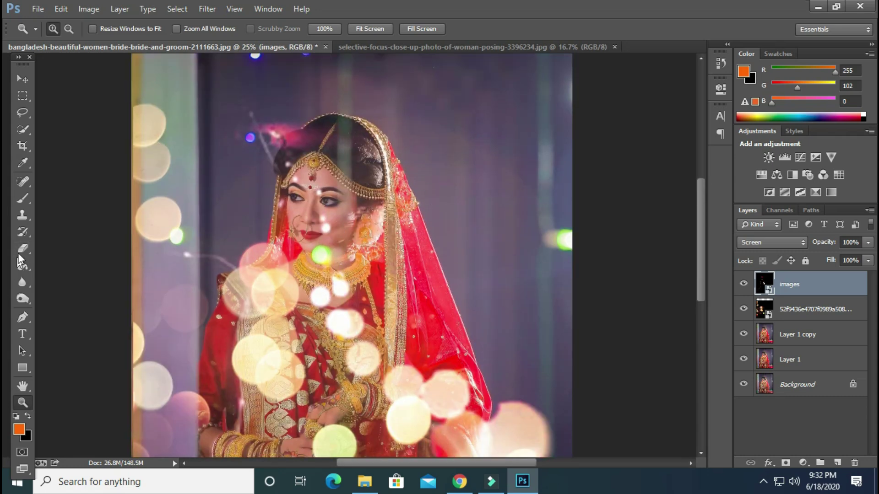
left_click(21, 249)
left_click(308, 190)
left_click(414, 196)
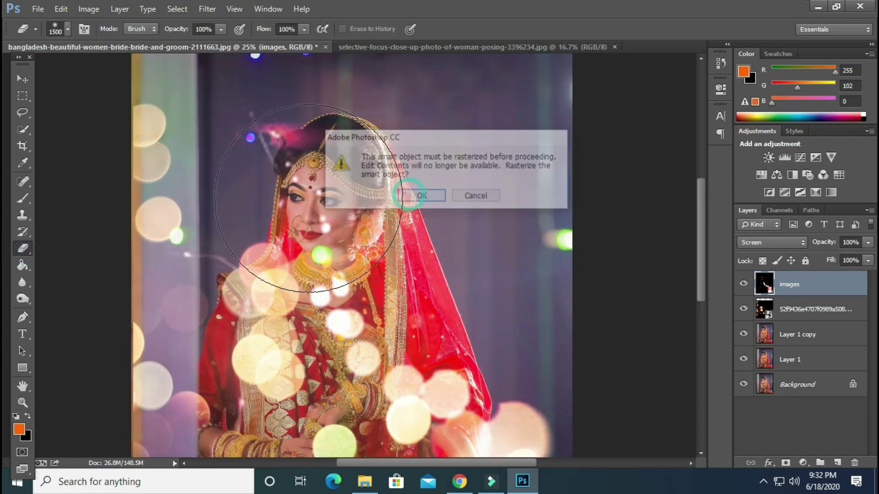
left_click(310, 160)
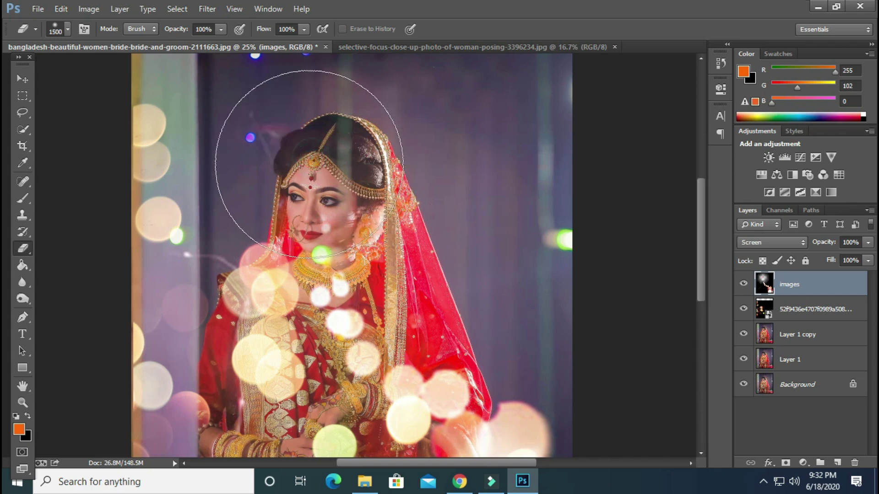
left_click(337, 204)
Step: Reduce the eraser to 150 pixels and erase the images layer's white light spots over the bride's necklace and chest
key("bracketleft")
key("bracketleft")
key("bracketleft")
key("bracketleft")
key("bracketleft")
key("bracketleft")
key("bracketleft")
key("bracketleft")
key("bracketleft")
key("bracketleft")
key("bracketleft")
key("bracketleft")
key("bracketleft")
key("bracketleft")
key("bracketleft")
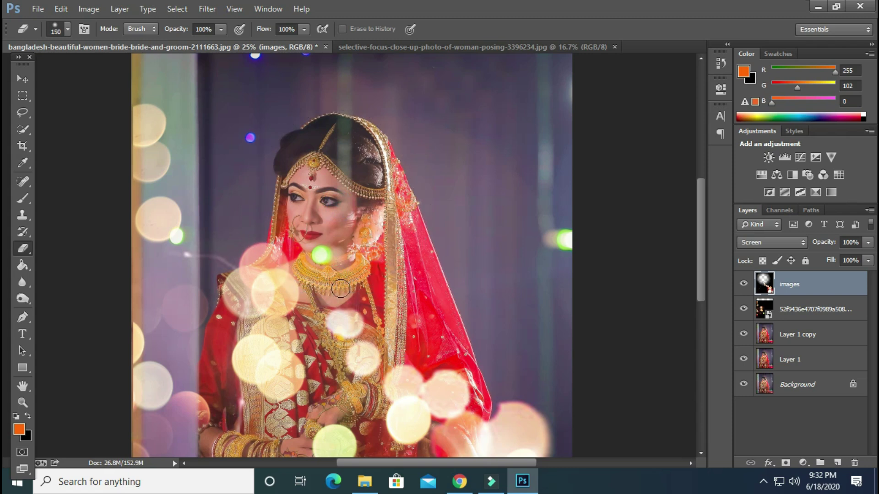
left_click_drag(364, 367, 374, 348)
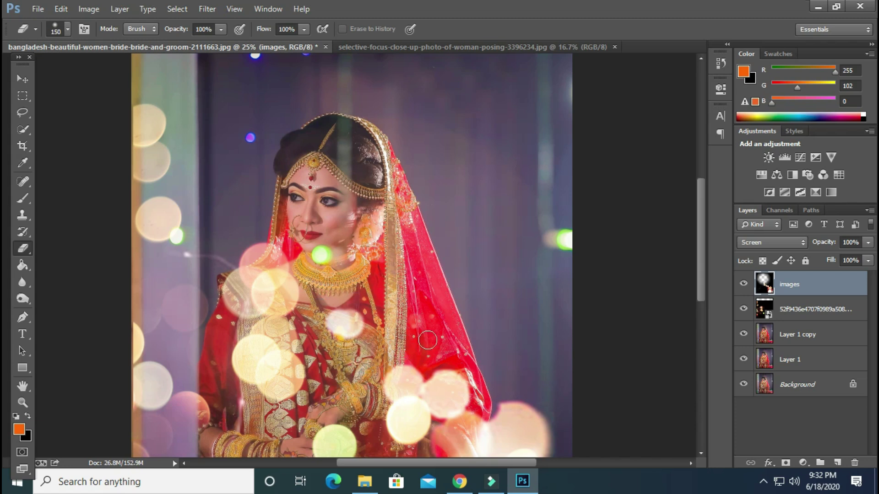
scroll(388, 277, "down", 3)
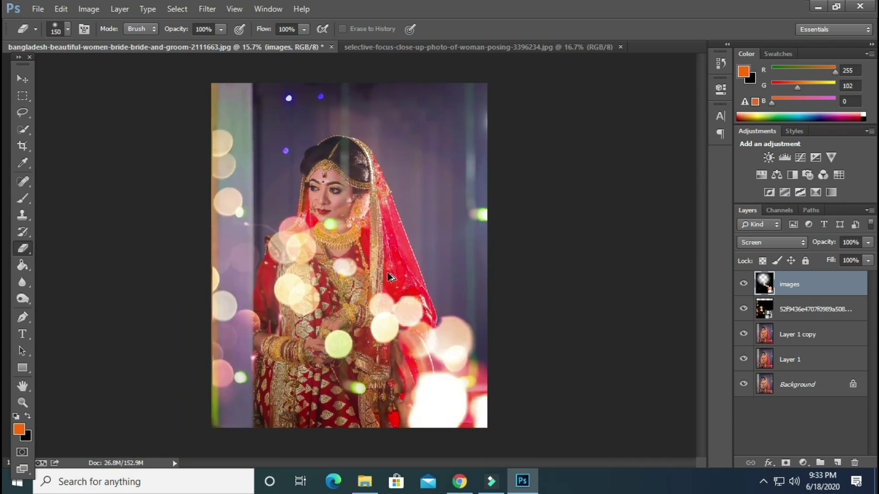
scroll(366, 293, "up", 1)
mouse_move(347, 263)
left_mouse_down()
mouse_move(358, 288)
mouse_move(327, 274)
mouse_move(369, 264)
mouse_move(329, 260)
mouse_move(333, 282)
left_mouse_up()
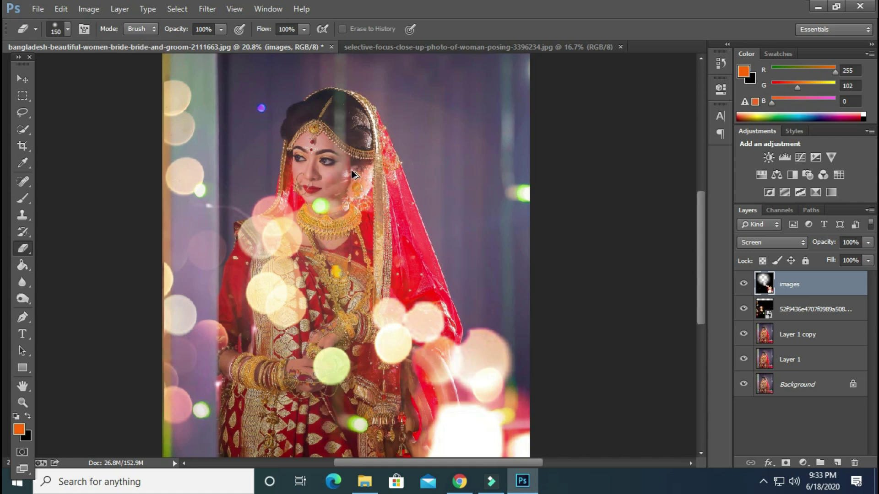
Step: Apply a Gaussian Blur with a radius of 57.8 pixels to the images layer
scroll(354, 174, "down", 1)
scroll(345, 215, "down", 1)
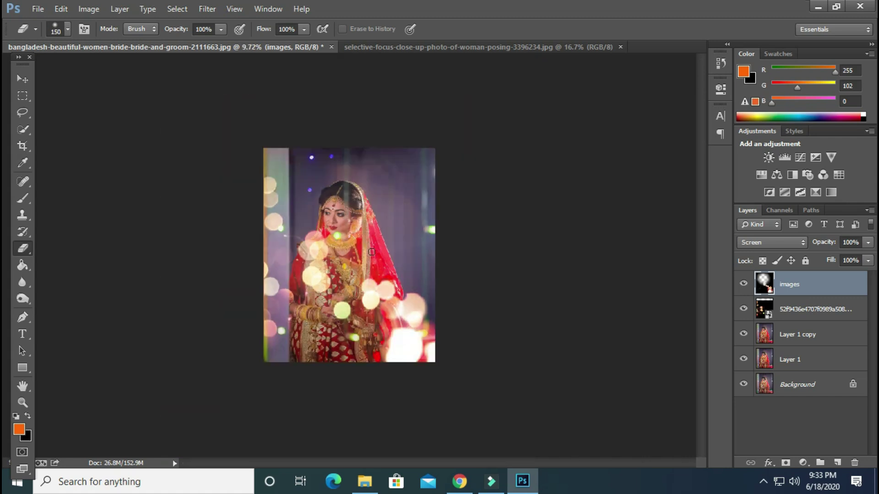
scroll(395, 277, "up", 1)
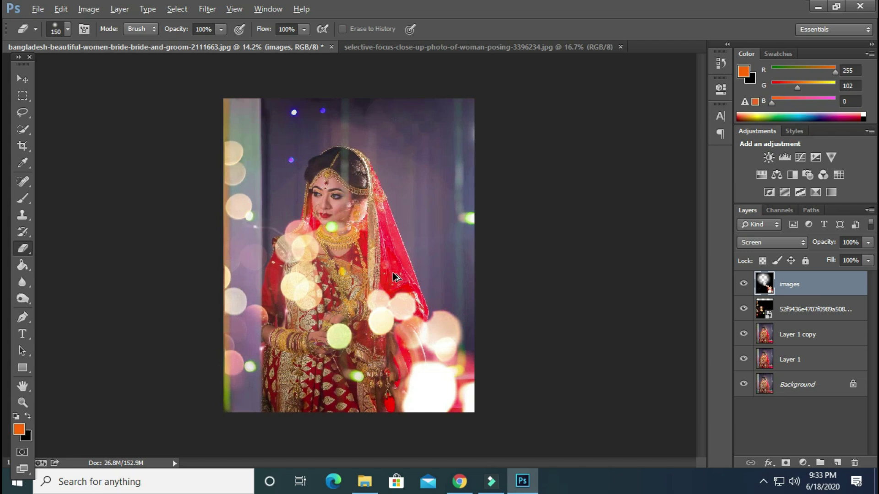
left_click(207, 9)
left_click(241, 149)
left_click(437, 241)
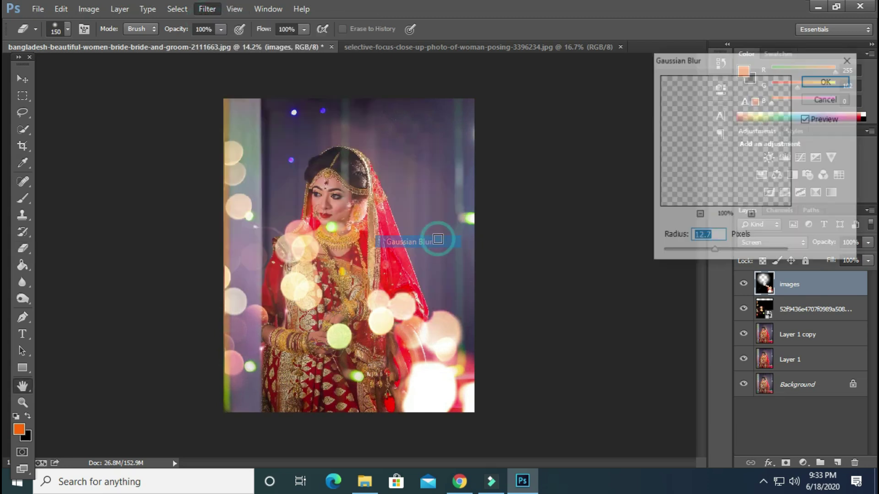
left_click_drag(712, 251, 735, 253)
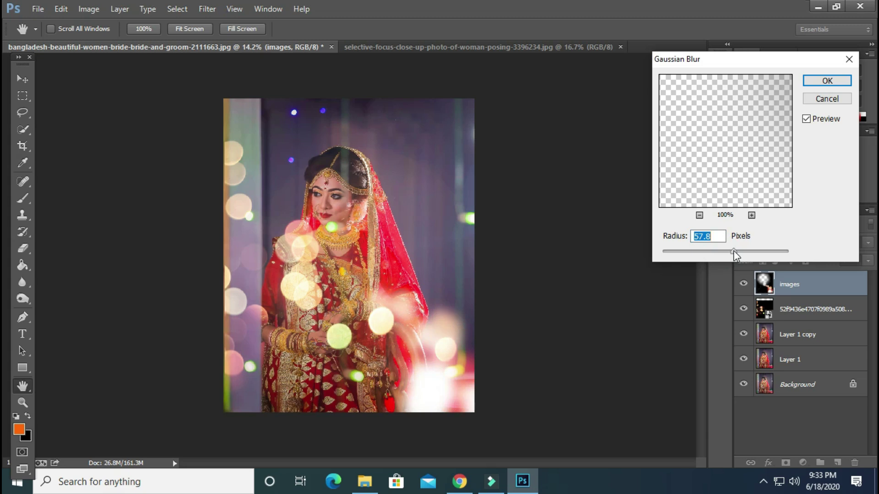
left_click(819, 81)
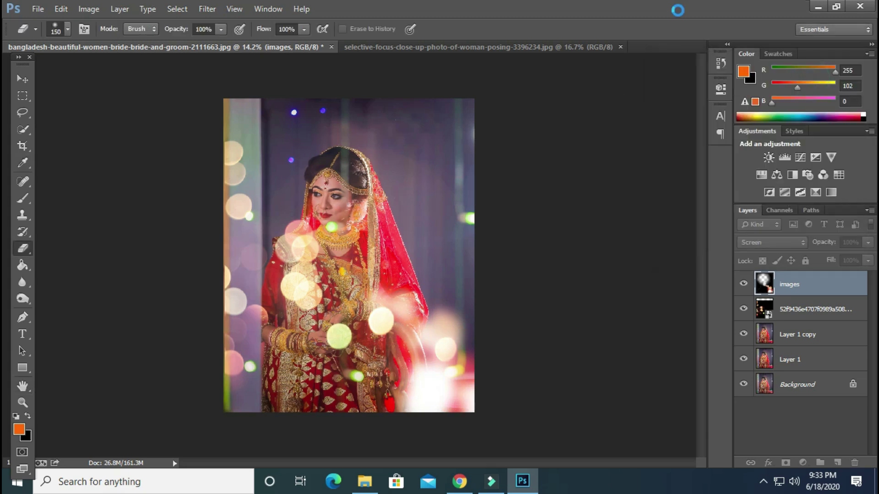
Step: Open the Gaussian Blur filter for the bokeh layer below images
left_click(805, 312)
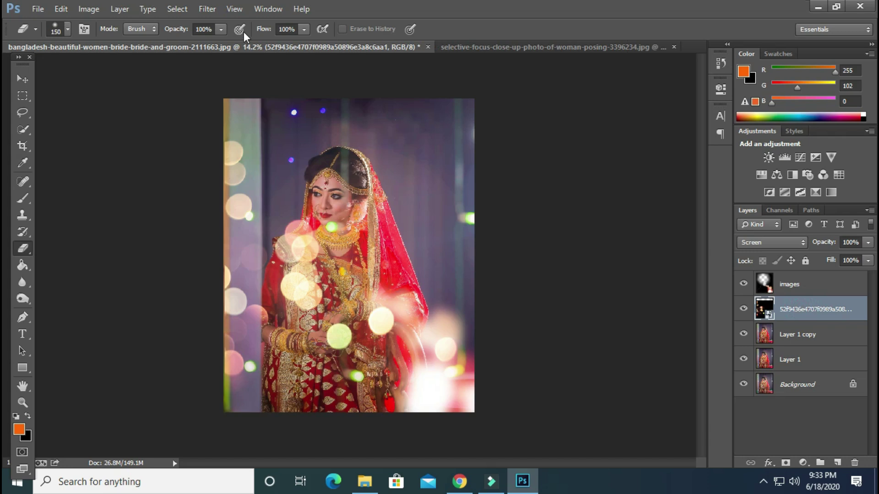
left_click(208, 9)
mouse_move(251, 151)
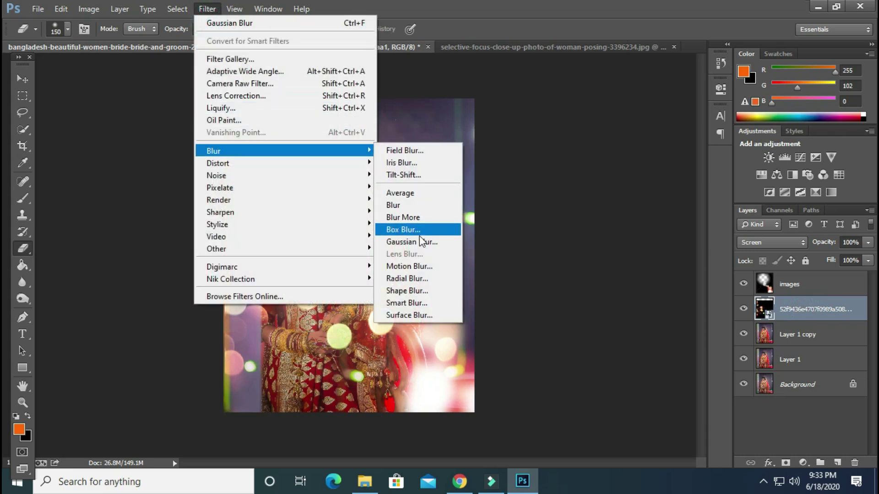
left_click(418, 238)
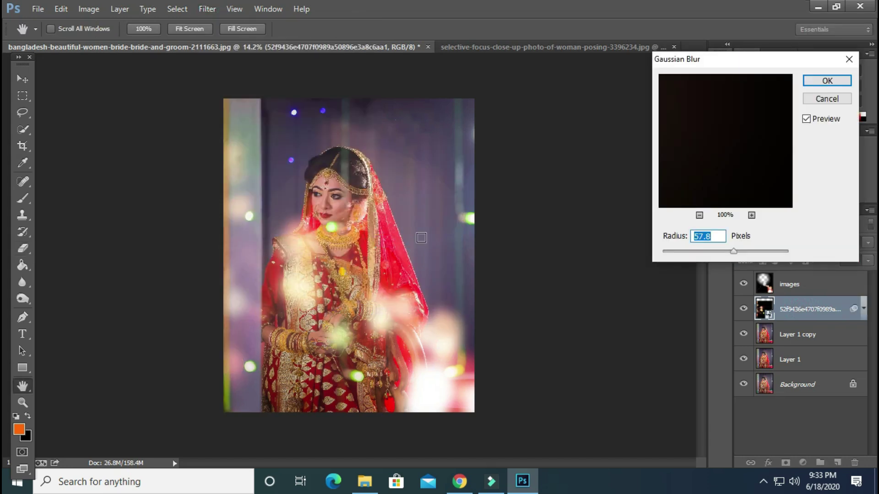
Step: Try different Gaussian Blur radii on the lower bokeh layer, from 131.9 pixels down to 0.8 pixels
left_click_drag(733, 251, 751, 251)
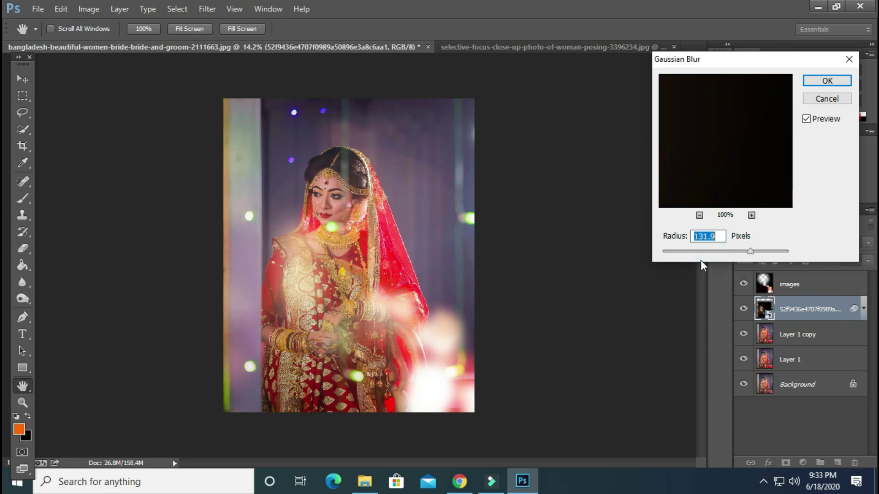
mouse_move(743, 252)
left_mouse_down()
mouse_move(661, 258)
mouse_move(754, 252)
left_mouse_up()
left_click(712, 254)
mouse_move(717, 254)
left_mouse_down()
mouse_move(741, 254)
mouse_move(728, 256)
left_mouse_up()
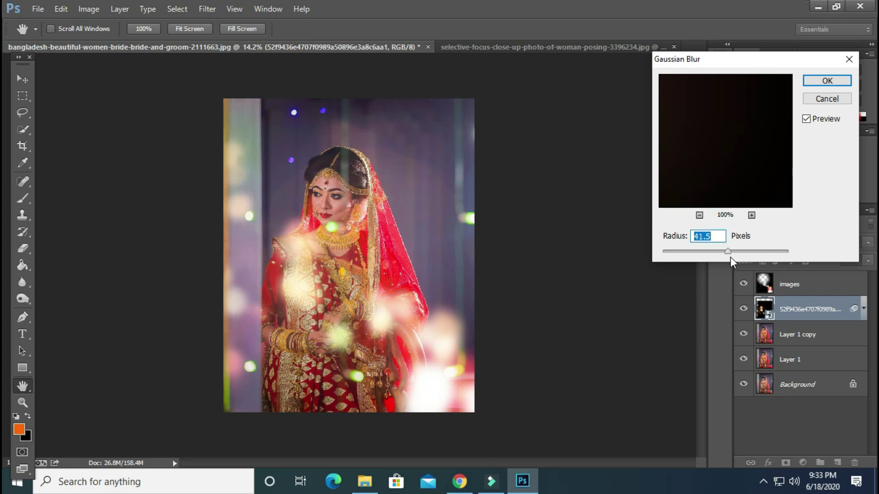
left_click(690, 254)
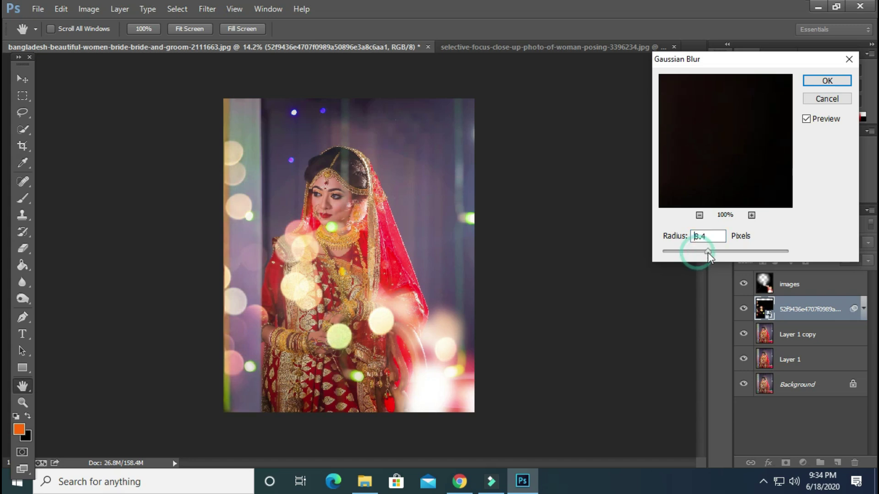
left_click_drag(707, 251, 720, 252)
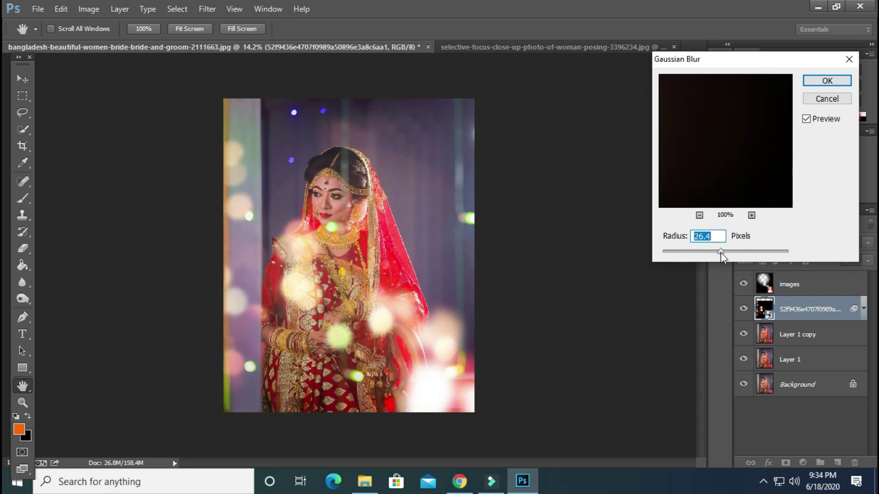
left_click_drag(720, 253, 719, 257)
left_click(665, 257)
left_click(666, 251)
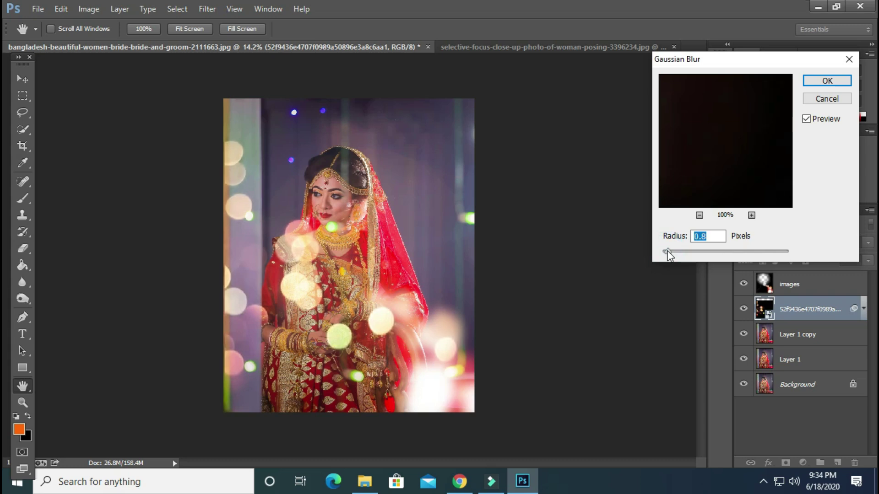
Step: Set the lower bokeh layer's blur radius to 38.7 pixels and apply the filter
left_click_drag(706, 253, 727, 252)
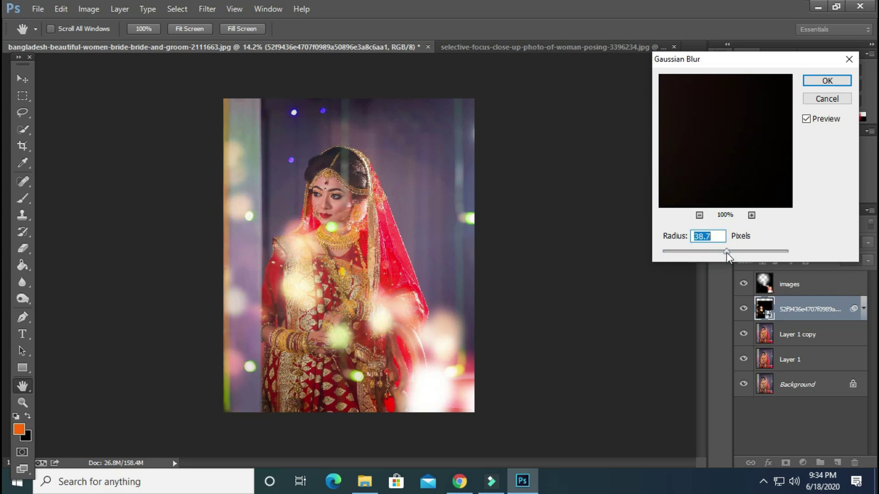
left_click(826, 81)
key("e")
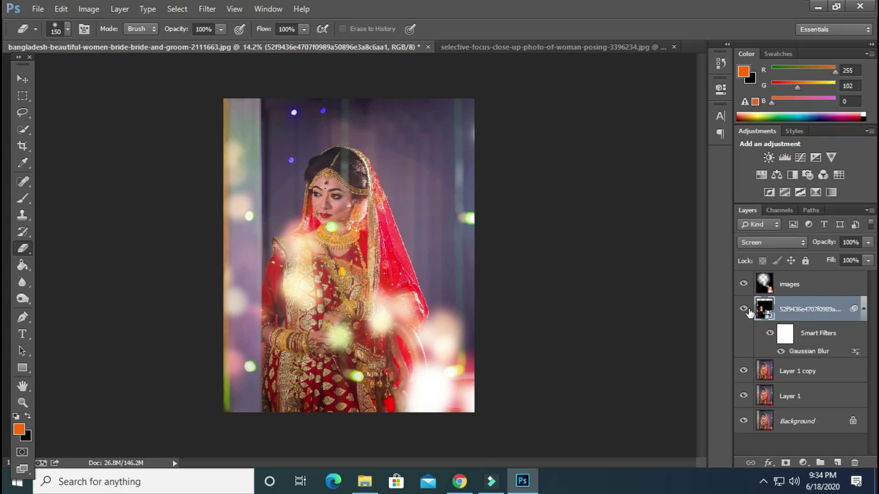
Step: Merge both bokeh layers with Layer 1 copy into one layer and duplicate the merged layer twice
left_click(800, 286)
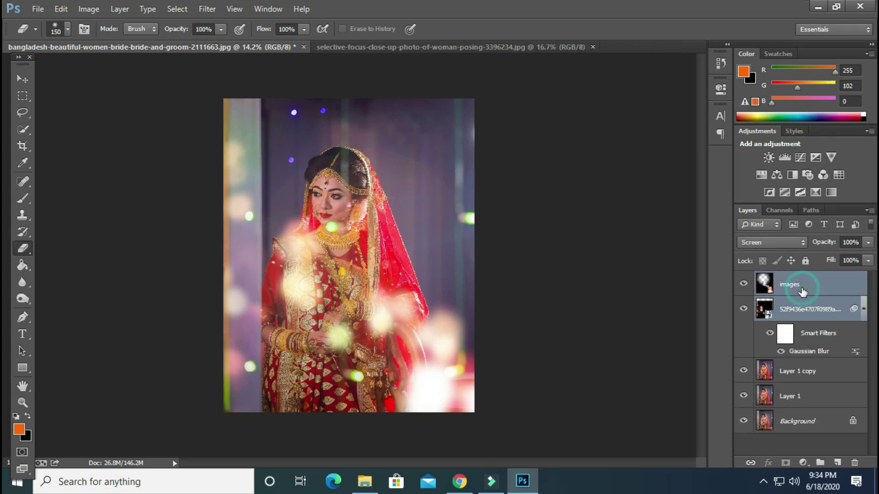
left_click(805, 369)
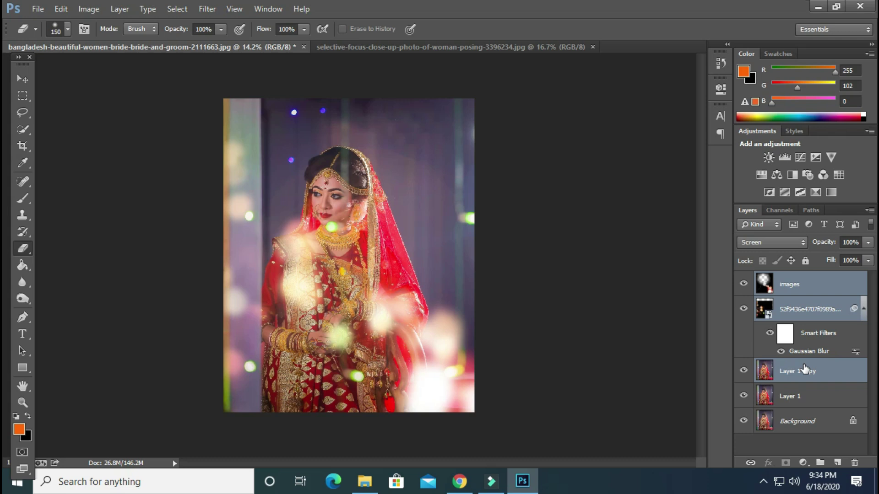
right_click(804, 369)
left_click(712, 364)
key("ctrl+j")
key("ctrl+j")
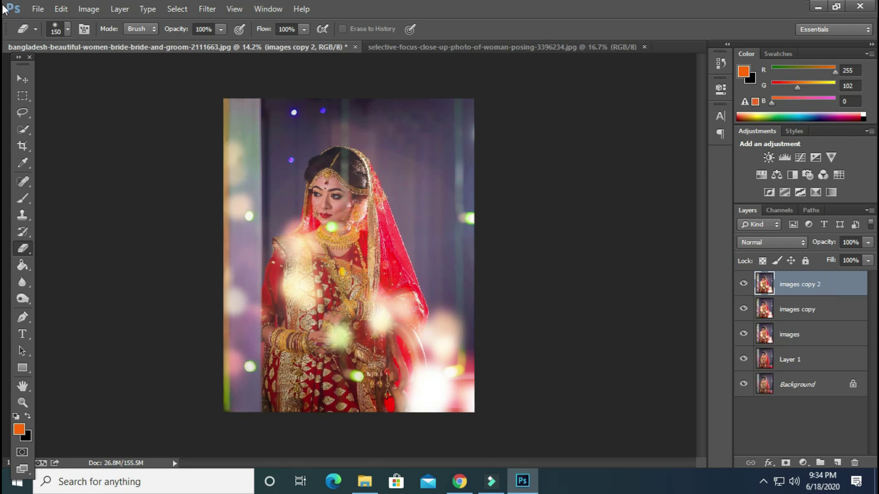
Step: Flip the whole canvas horizontally
left_click(88, 9)
mouse_move(125, 127)
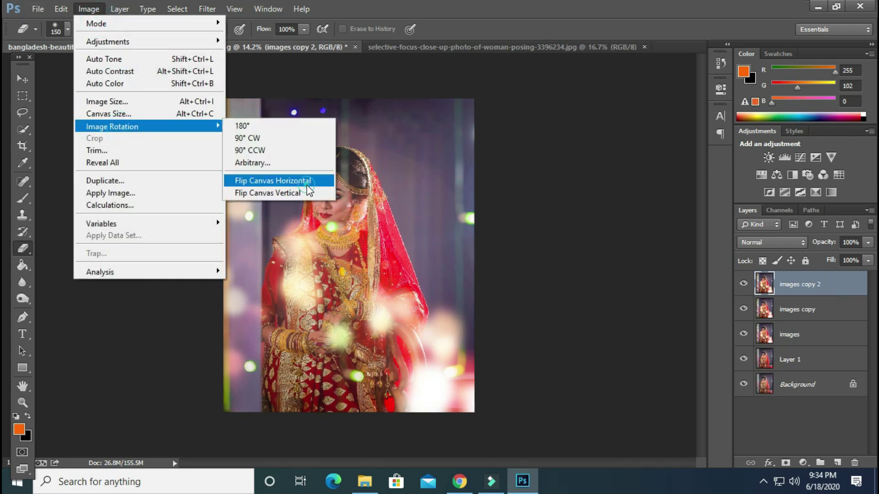
left_click(307, 181)
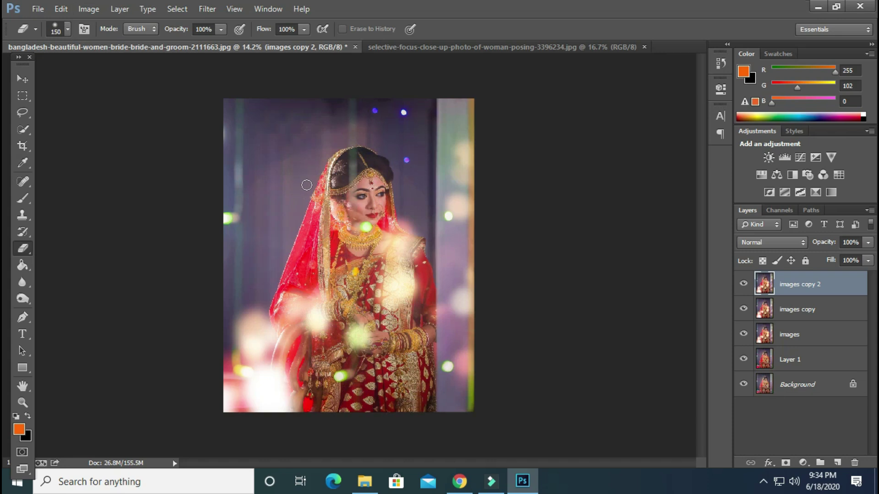
scroll(377, 191, "up", 5)
scroll(383, 198, "down", 5)
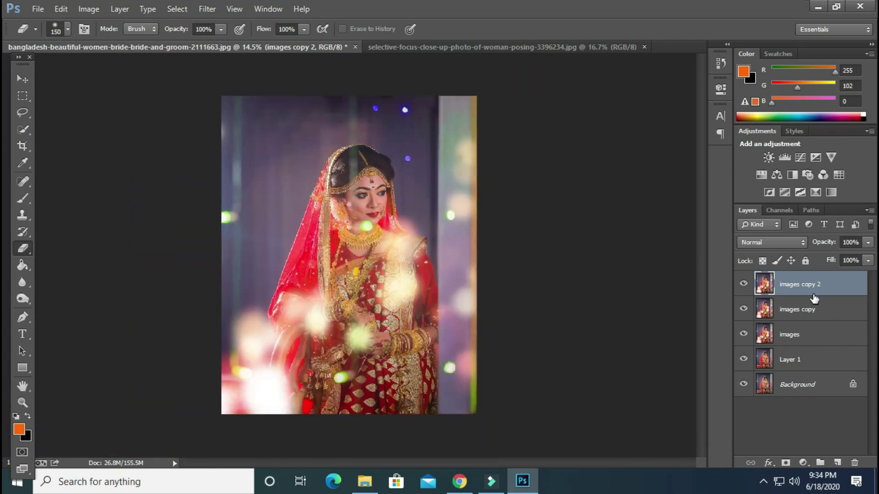
Step: Duplicate the images copy 2 layer and open the new copy in Color Efex Pro 4
left_click(207, 9)
left_click(588, 257)
key("ctrl+j")
left_click(207, 10)
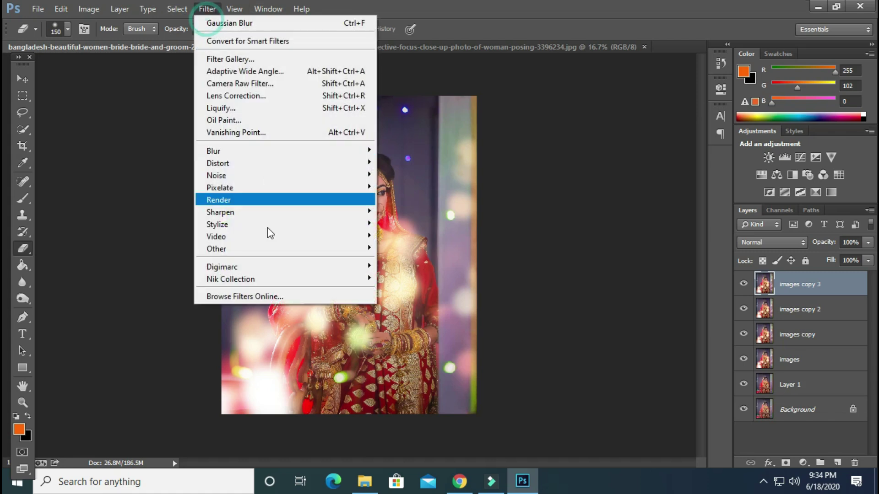
mouse_move(257, 279)
left_click(448, 291)
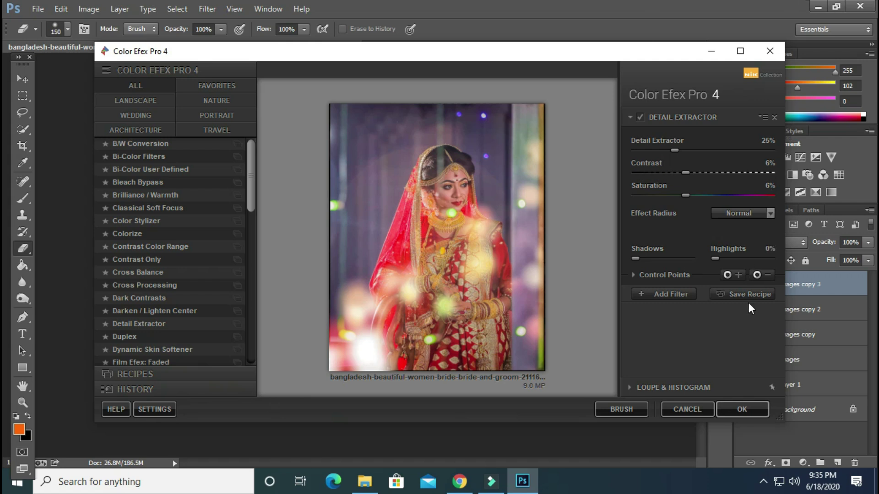
Step: Add a Cross Processing filter after Detail Extractor and set its method to Y06
left_click(666, 294)
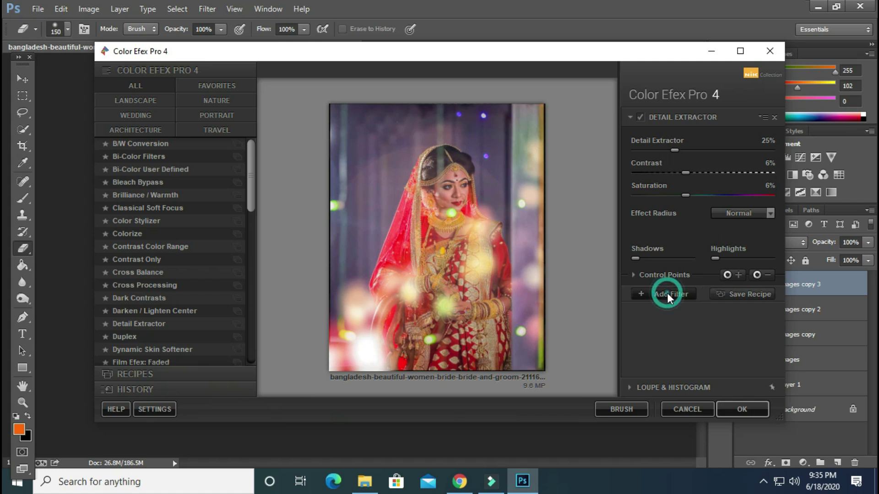
left_click(149, 288)
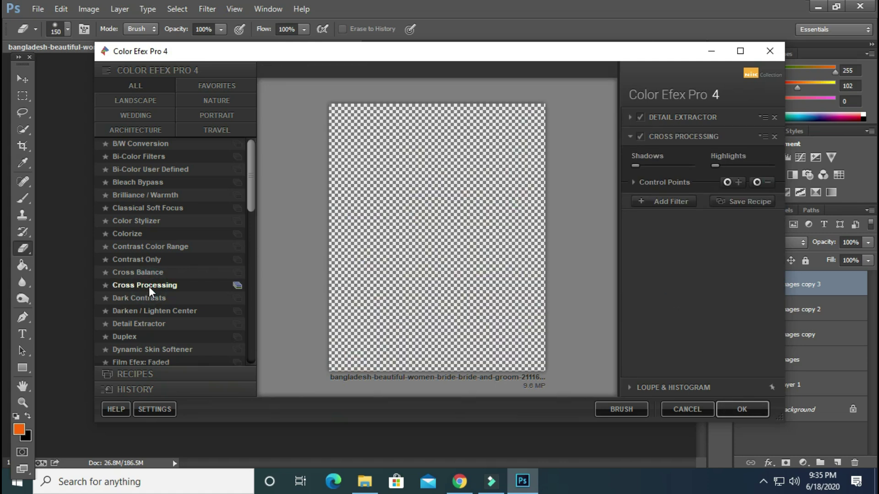
left_click(732, 164)
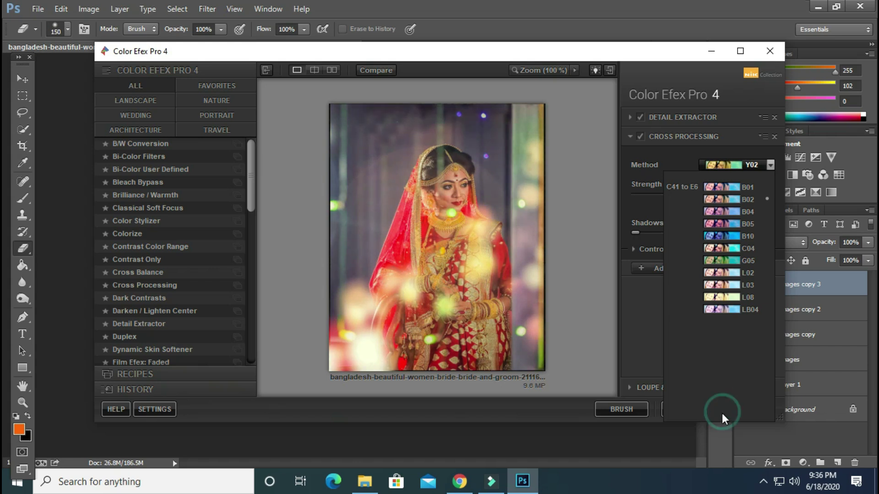
left_click(722, 413)
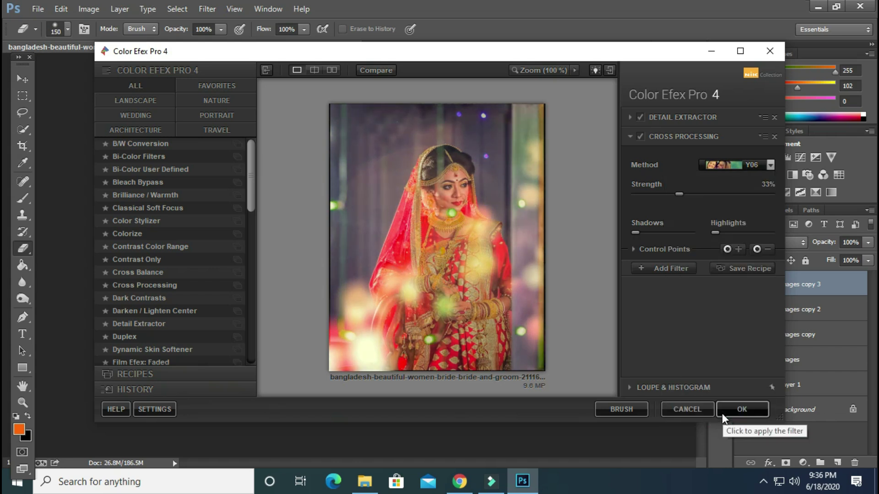
Step: Set the Cross Processing method to C04 and apply the Detail Extractor and Cross Processing filters to the portrait
left_click(736, 163)
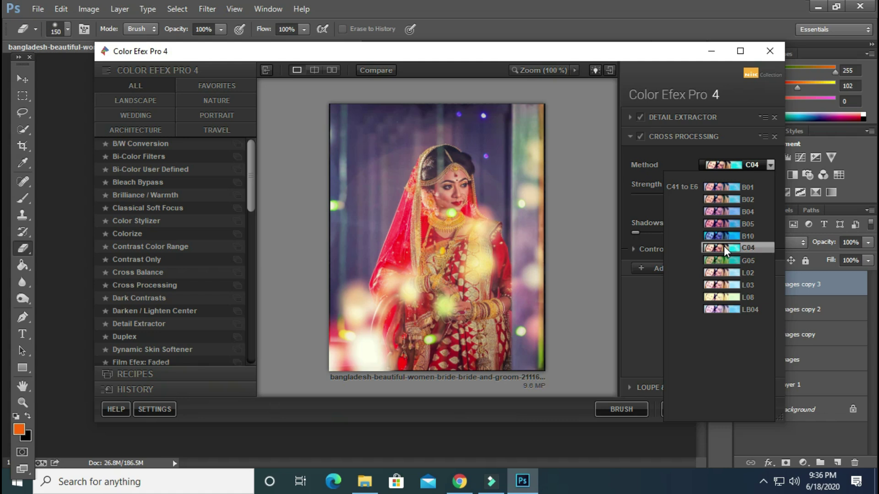
left_click(724, 246)
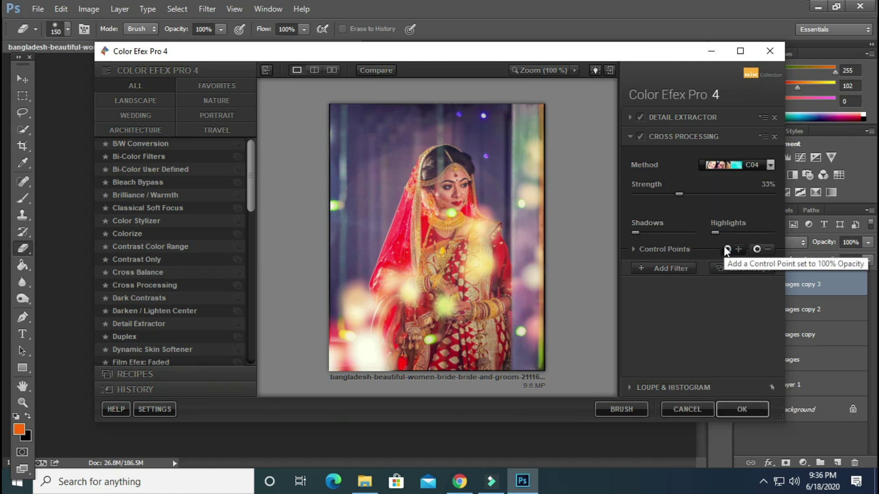
left_click(748, 409)
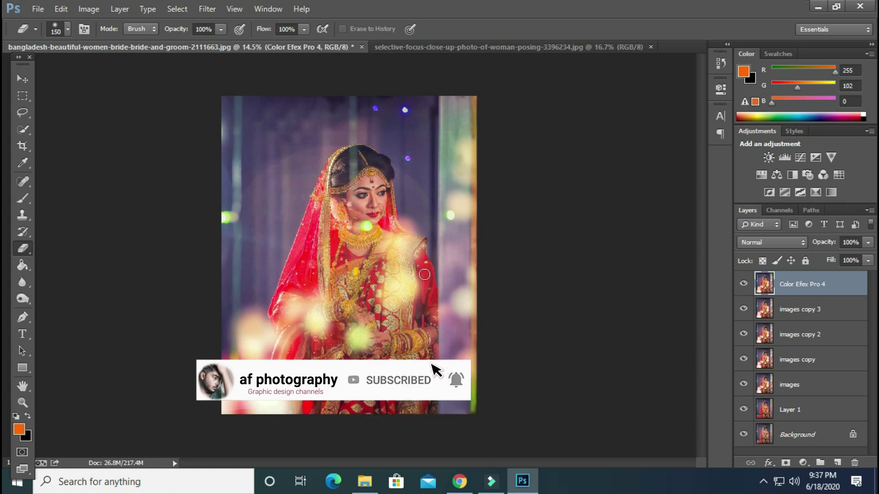
Step: Duplicate the Color Efex Pro 4 layer and set the copy's blend mode to Screen
key("ctrl+j")
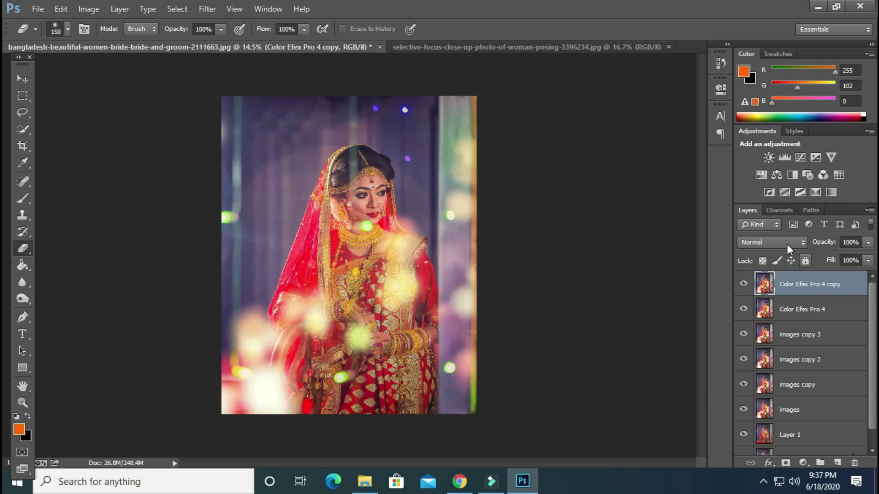
left_click(787, 243)
left_click(781, 108)
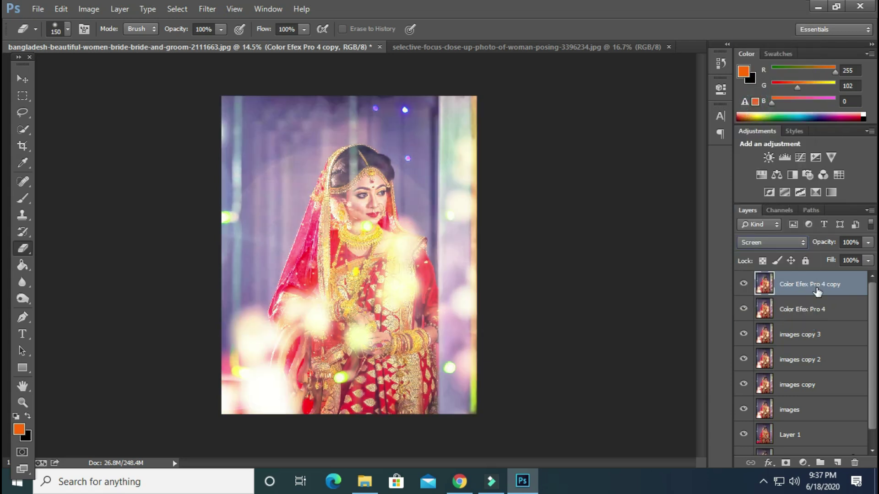
Step: In the copy's blending options, split the Underlying Layer black Blend If slider to about 144 / 255 with Gray selected
right_click(817, 291)
left_click(707, 72)
left_click_drag(602, 317, 793, 323)
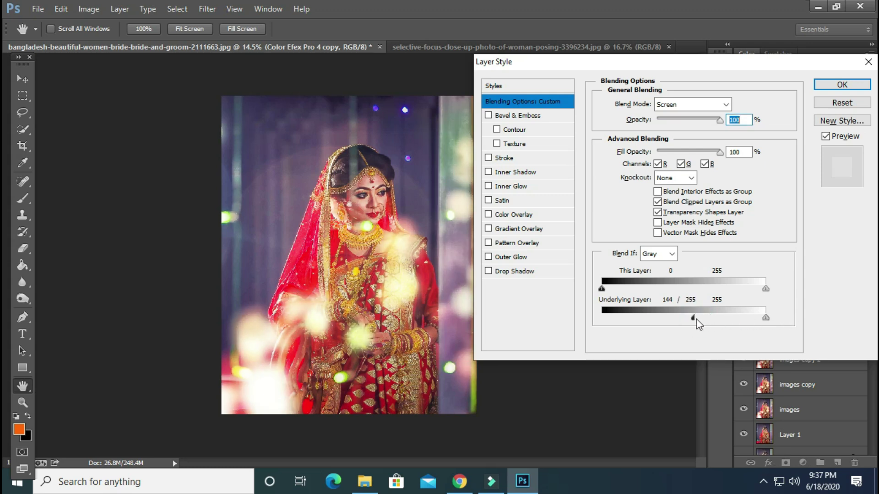
left_click_drag(689, 319, 689, 322)
left_click(835, 86)
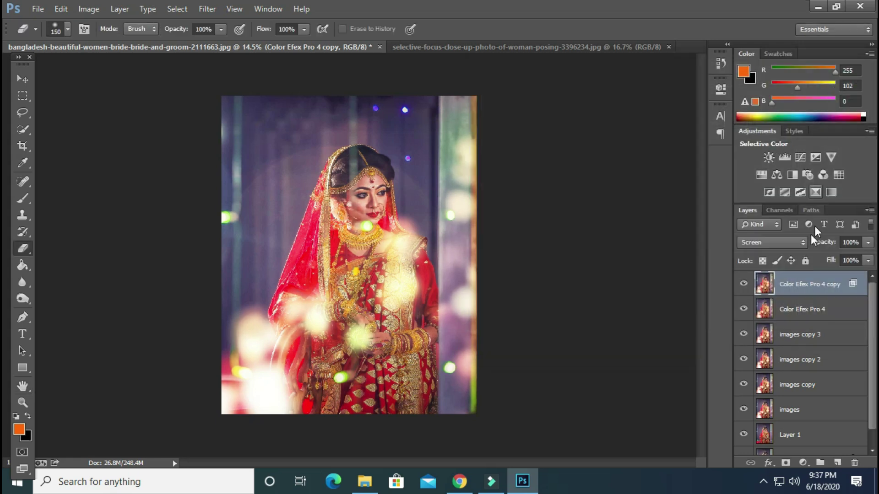
Step: Flip the whole canvas horizontally back to its earlier orientation and check the bride's face
left_click(89, 9)
mouse_move(131, 127)
left_click(293, 179)
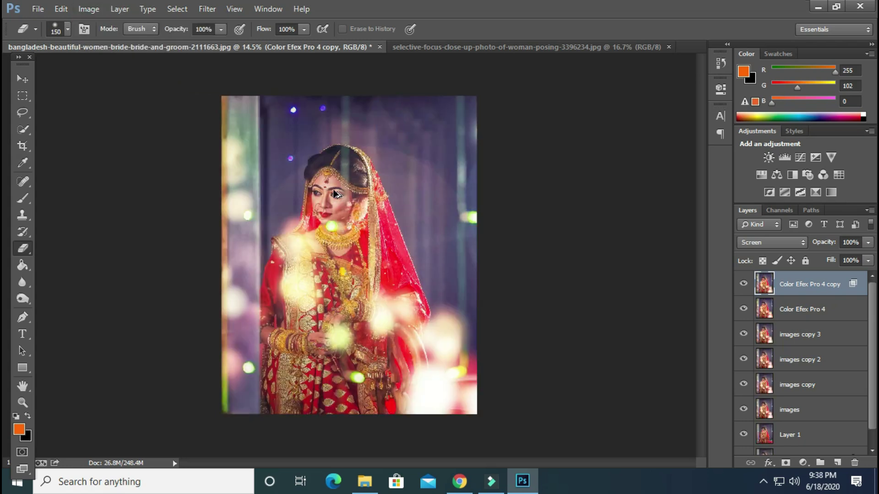
scroll(335, 195, "up", 2)
scroll(334, 198, "up", 4)
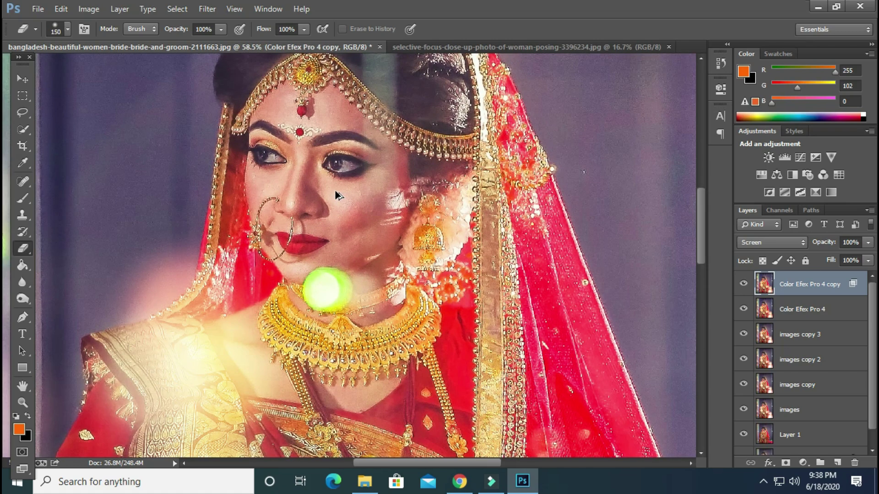
scroll(335, 194, "down", 5)
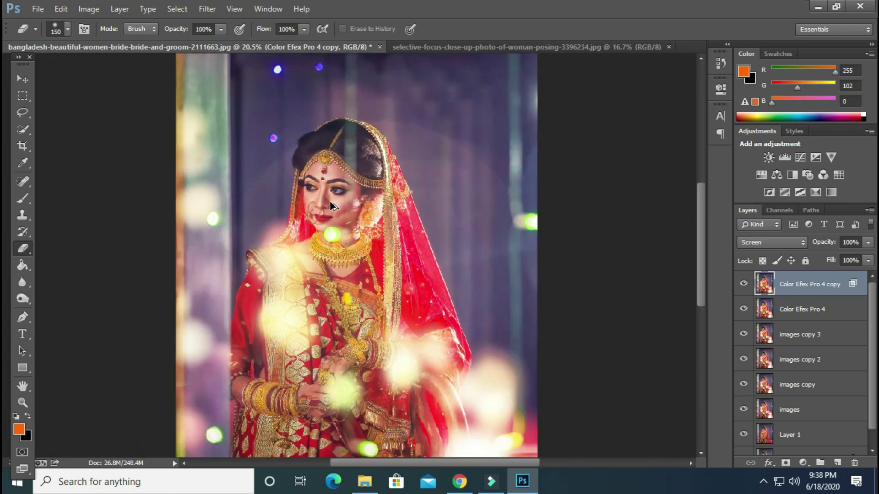
scroll(331, 206, "down", 1)
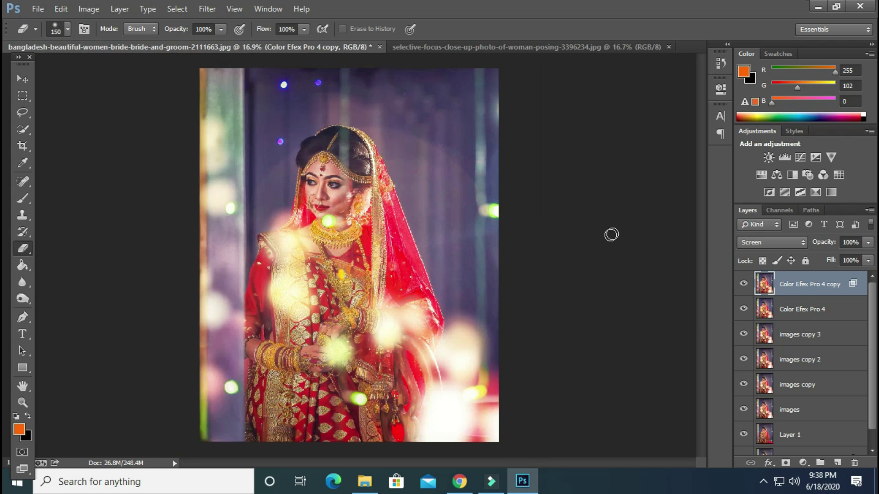